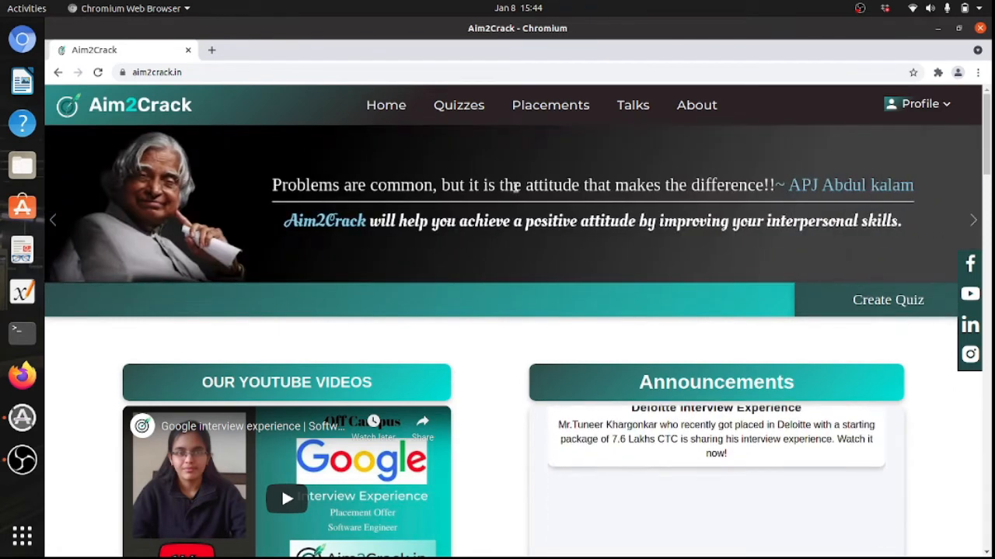
Open the form for creating your own quiz.
click(462, 105)
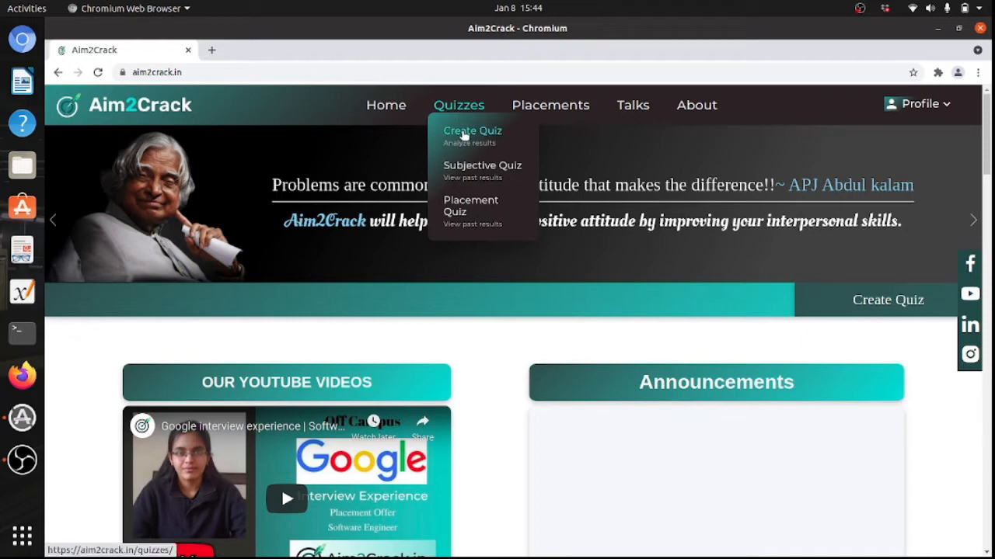
click(886, 312)
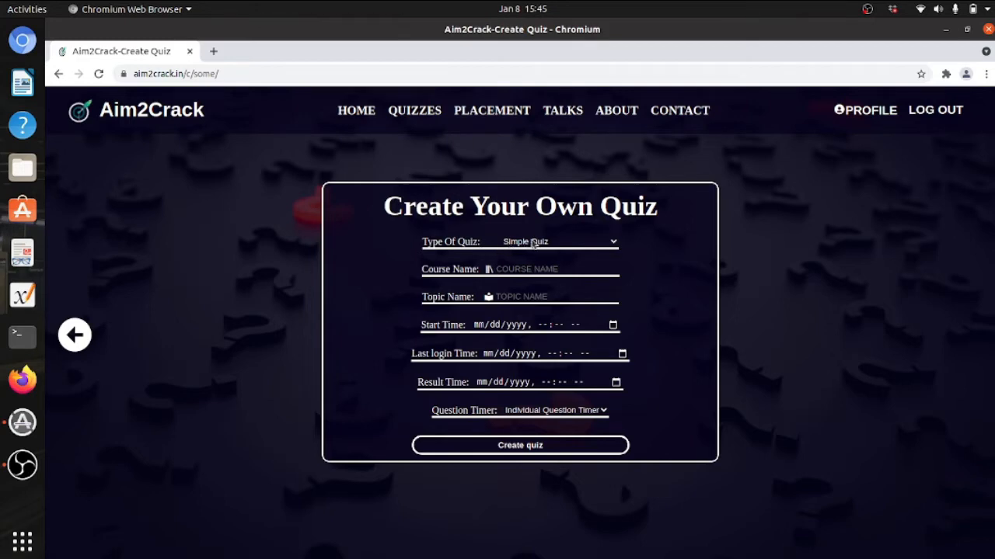
Switch the type of quiz to Placement Quiz and back to Simple Quiz.
click(533, 243)
click(378, 234)
click(614, 241)
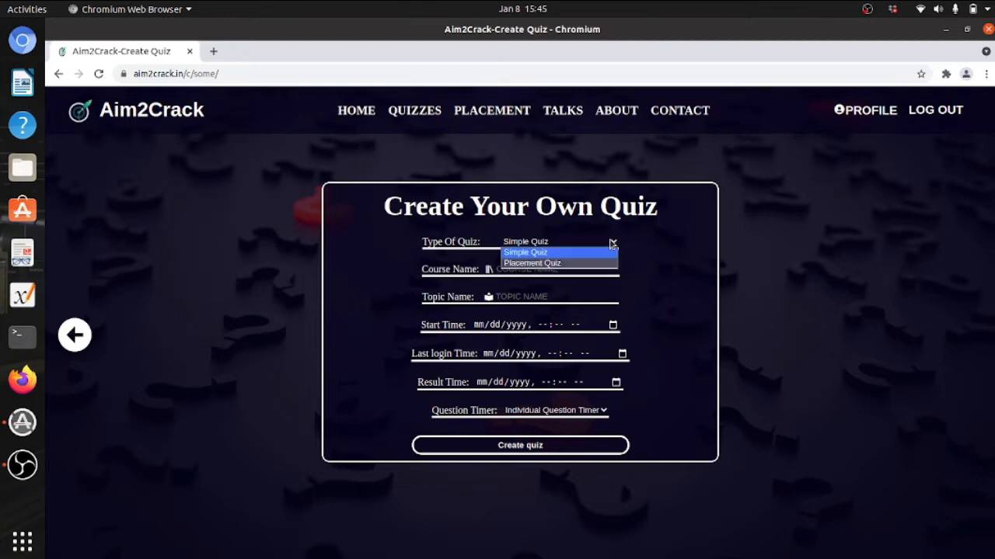
click(600, 265)
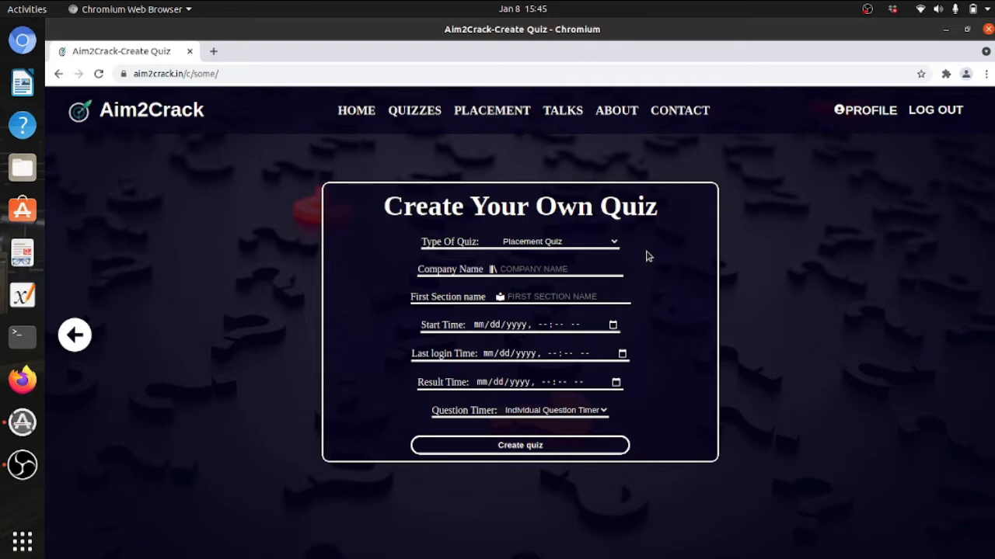
click(613, 242)
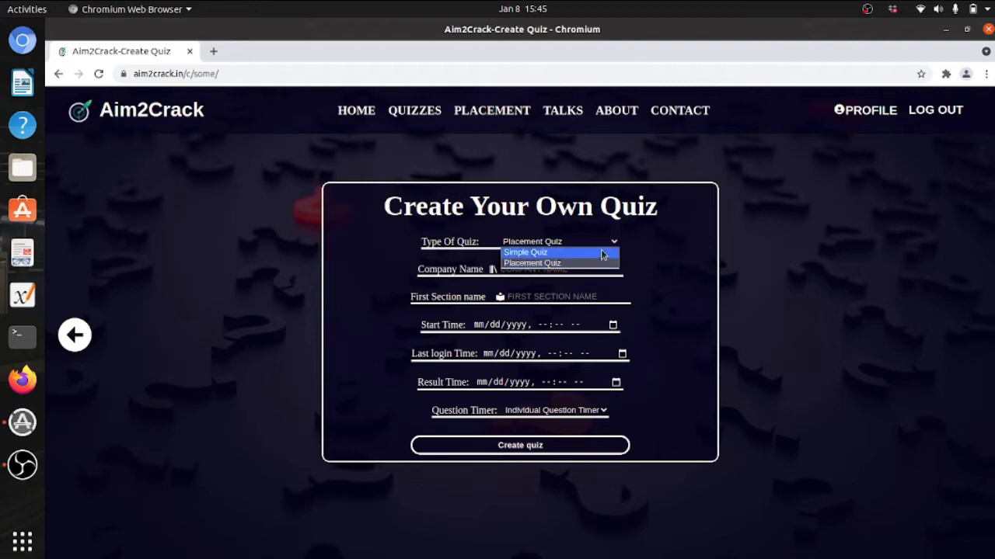
click(603, 253)
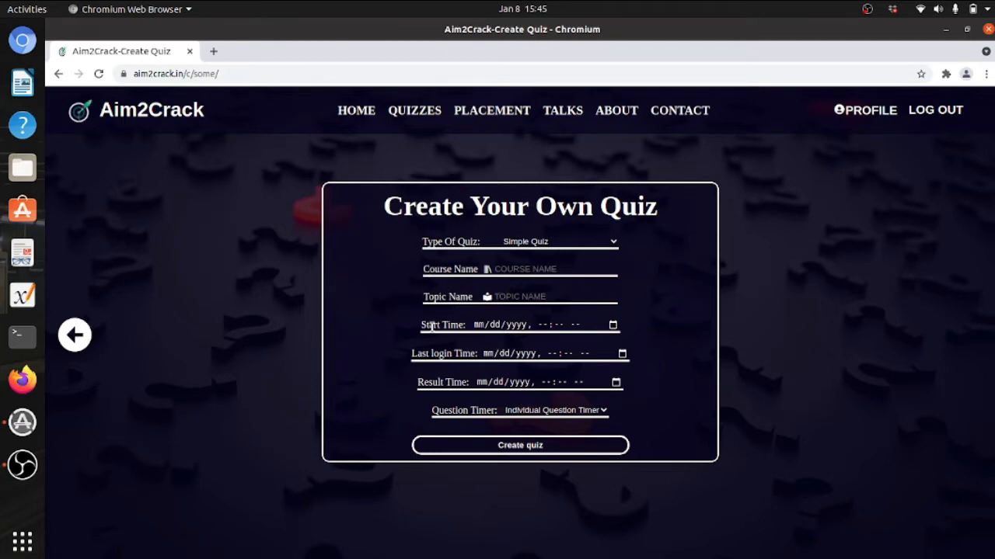
Enter "Electromagnetic field theory" as the quiz's course name.
click(513, 271)
click(382, 327)
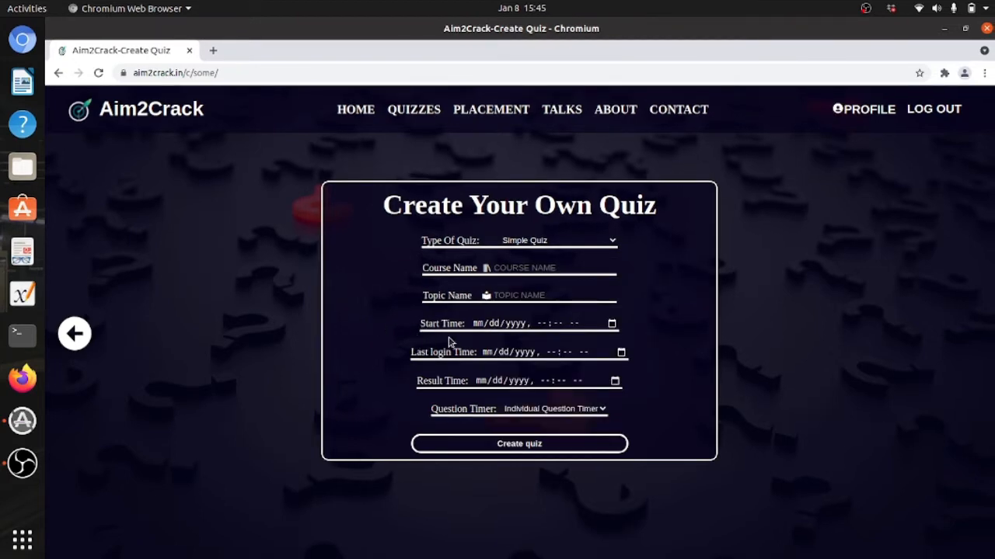
click(511, 266)
click(533, 289)
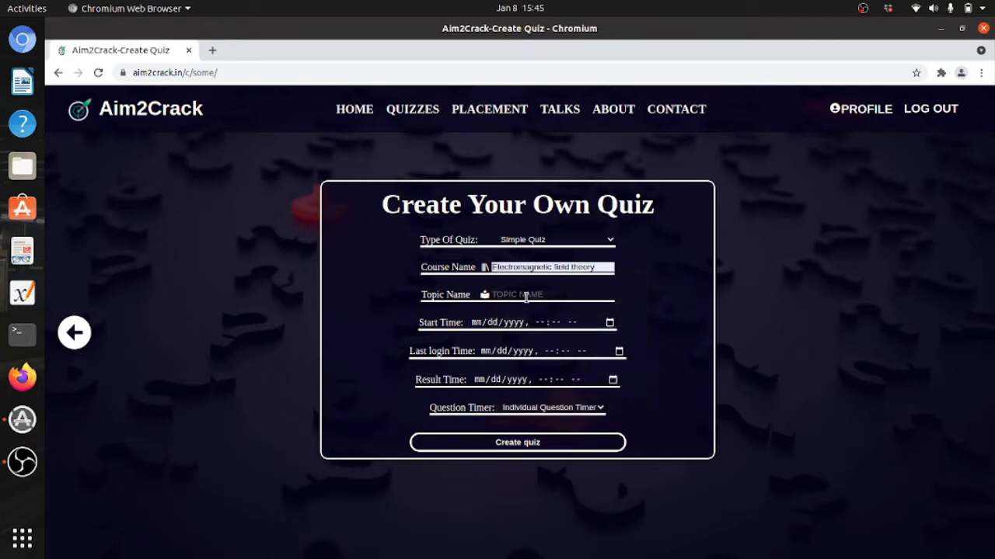
Enter "subject quiz-1" as the quiz's topic name.
click(527, 296)
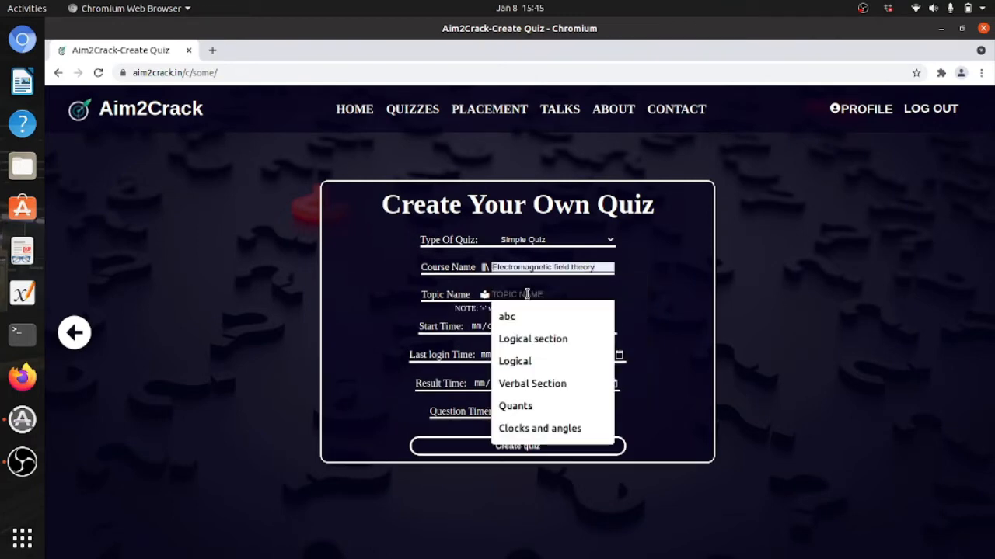
scroll(536, 365, down, 2)
scroll(536, 365, up, 2)
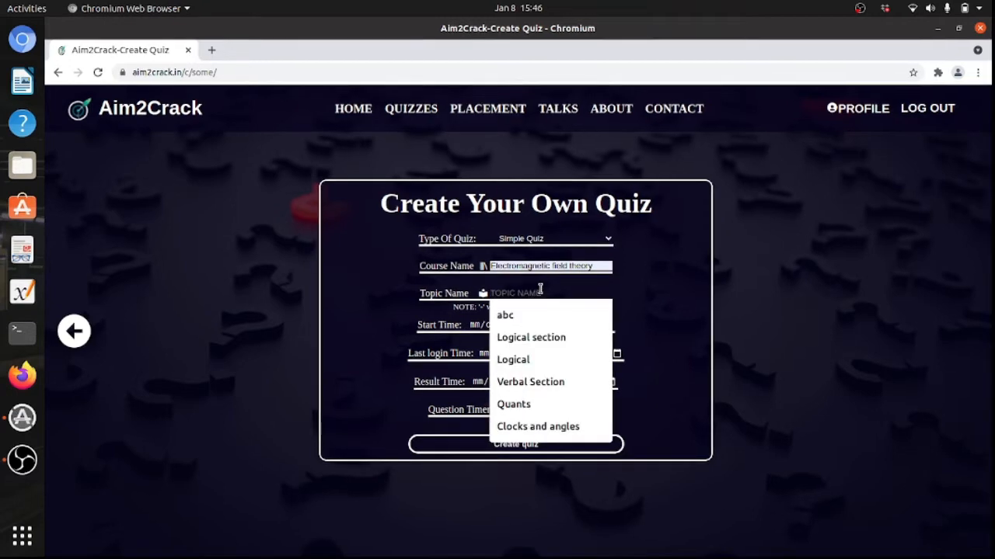
text(subject quiz-1)
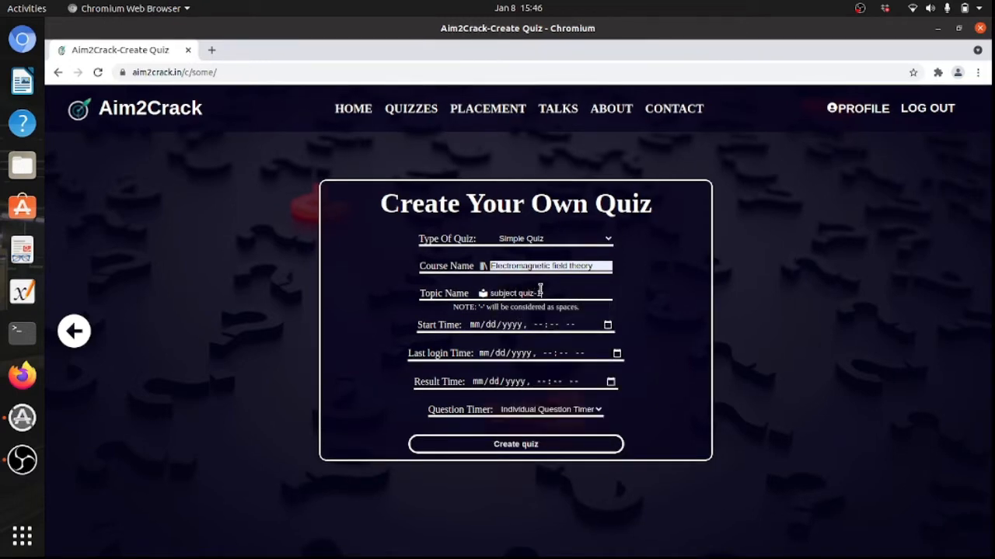
click(699, 317)
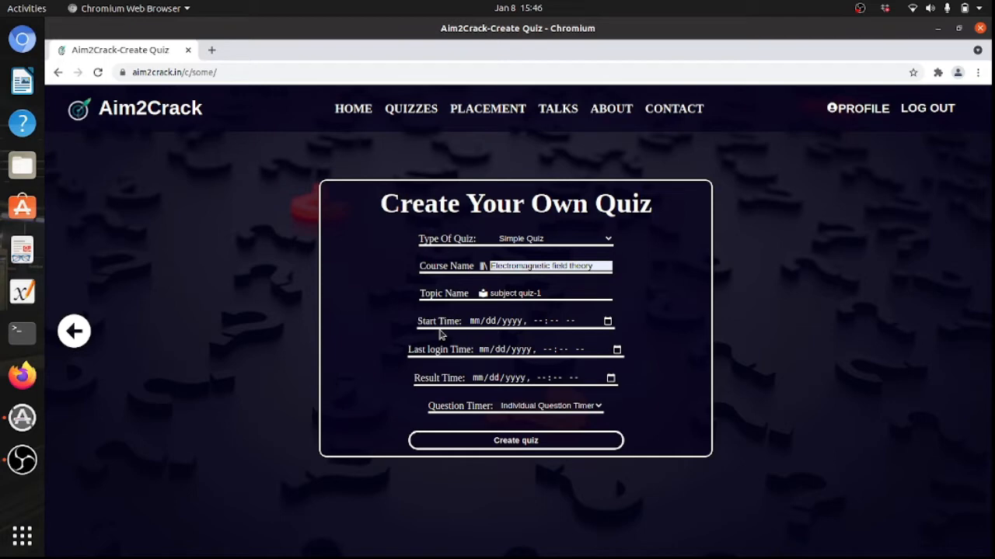
Set the quiz's start time to 01/08/2022, 03:50 PM.
click(607, 322)
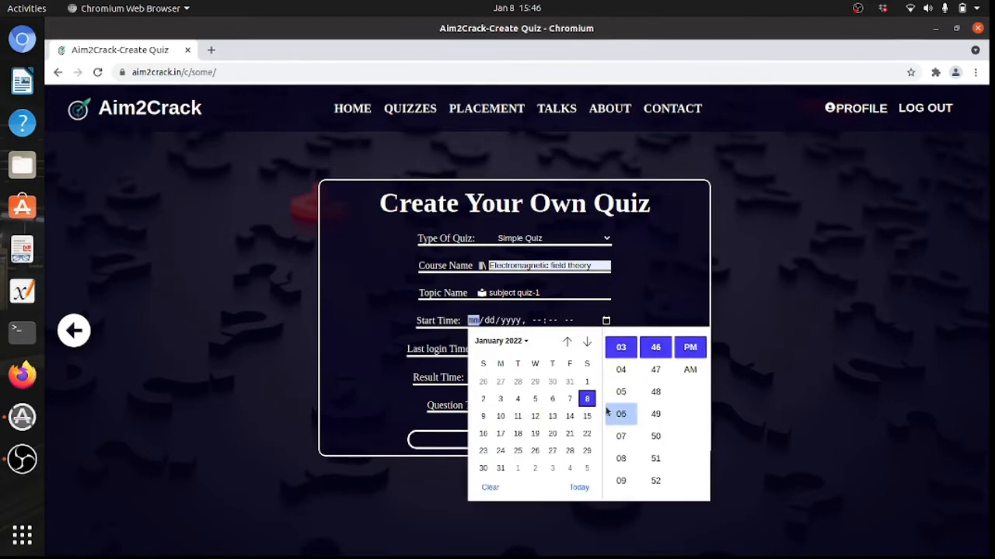
scroll(621, 389, up, 3)
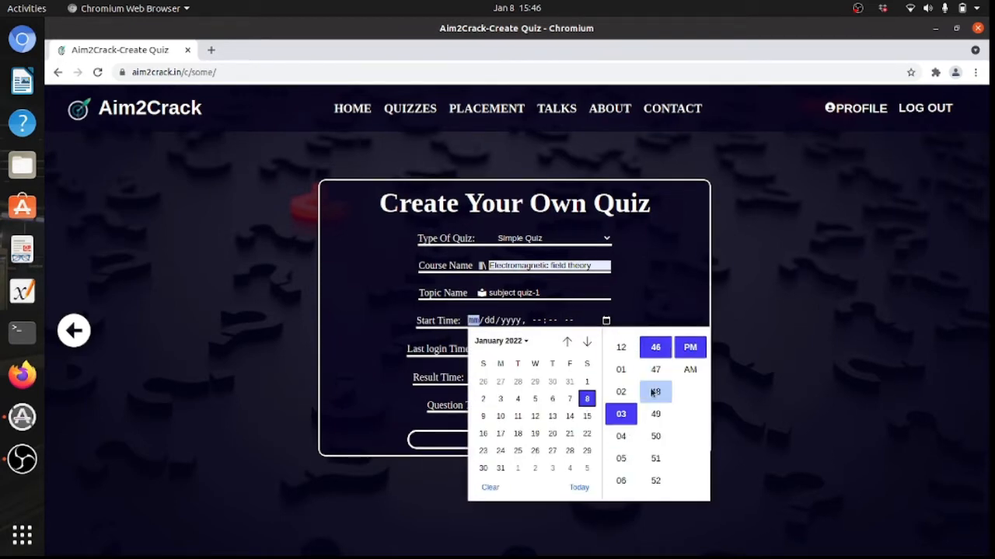
click(655, 436)
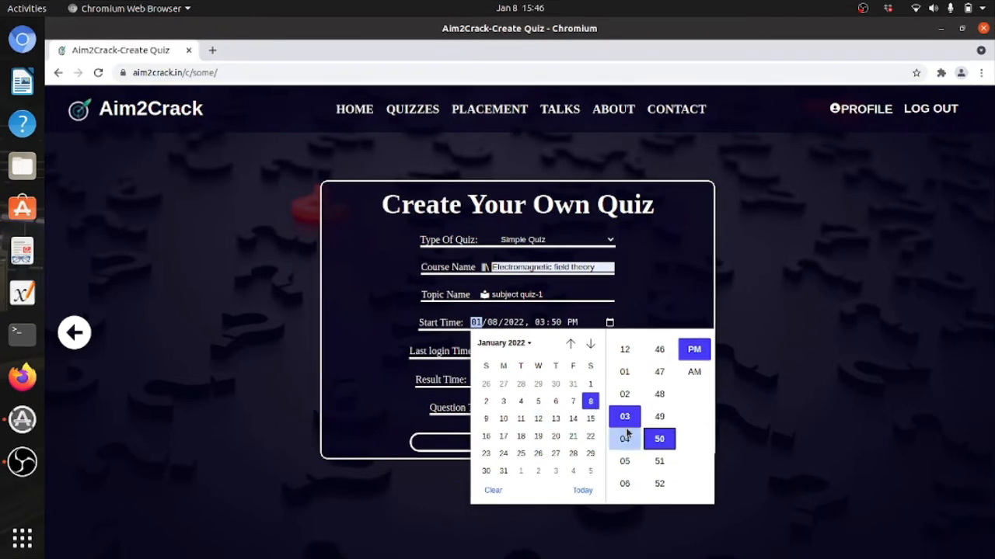
click(679, 282)
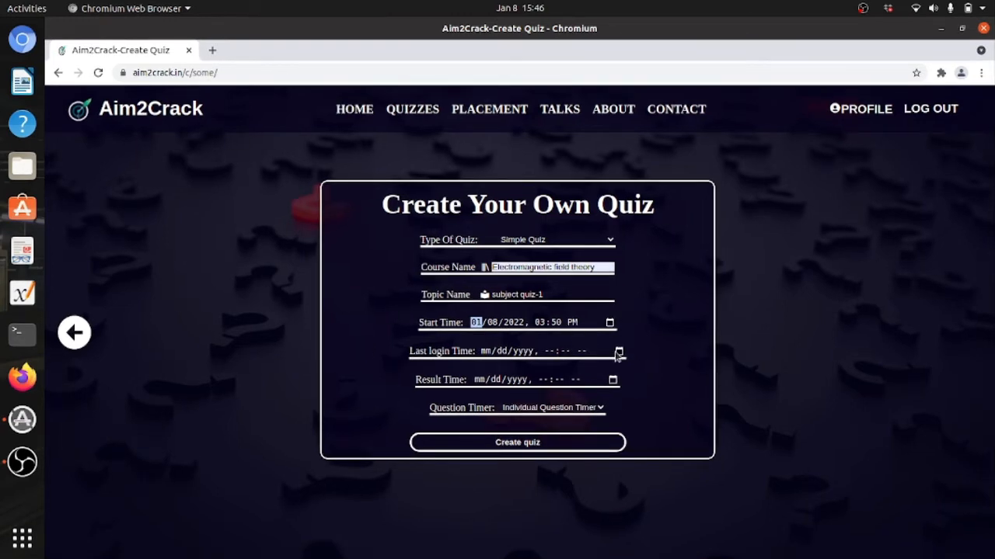
Set the quiz's last login time to 01/08/2022, 03:55 PM.
click(619, 352)
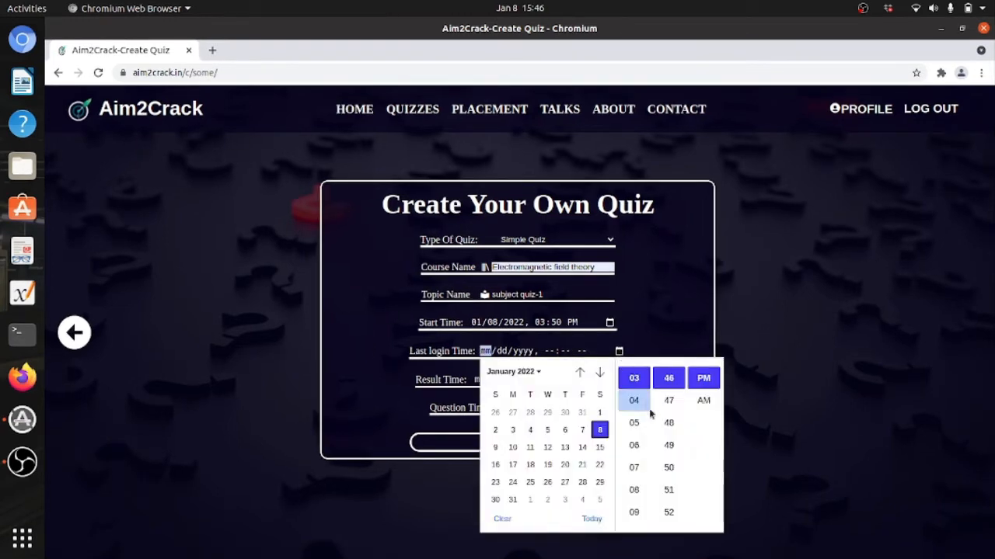
scroll(666, 442, down, 1)
scroll(666, 447, down, 3)
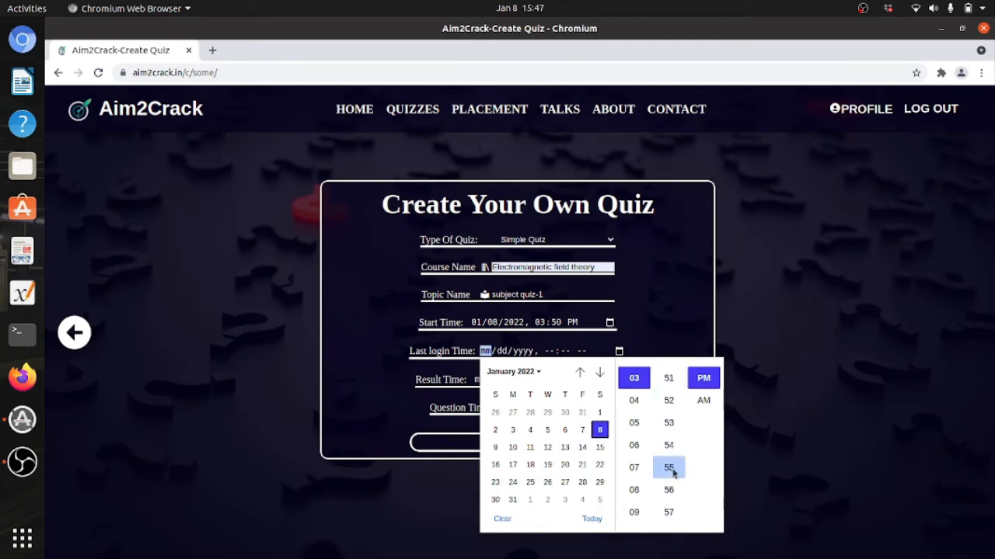
click(670, 467)
click(673, 300)
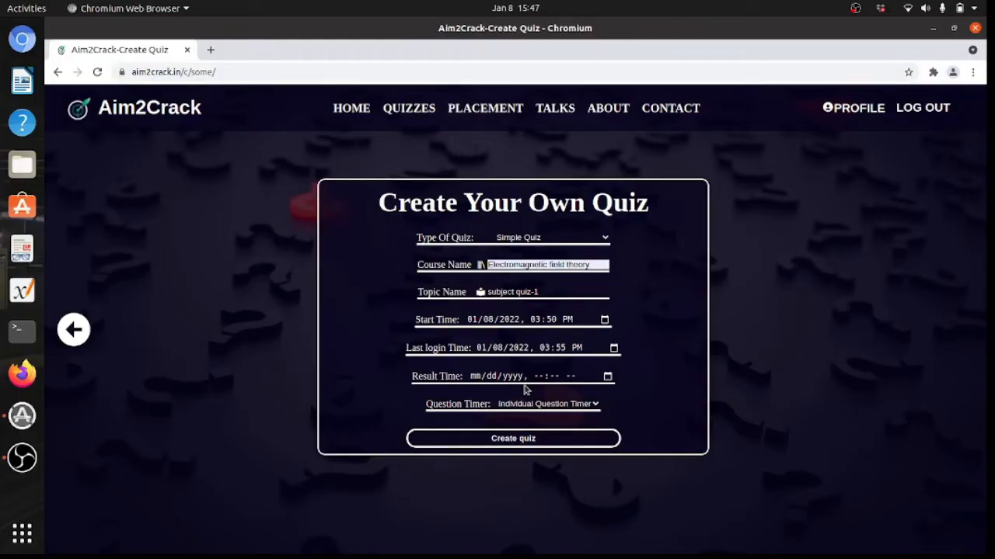
Set the quiz's result time to 01/08/2022, 04:50 PM.
click(607, 377)
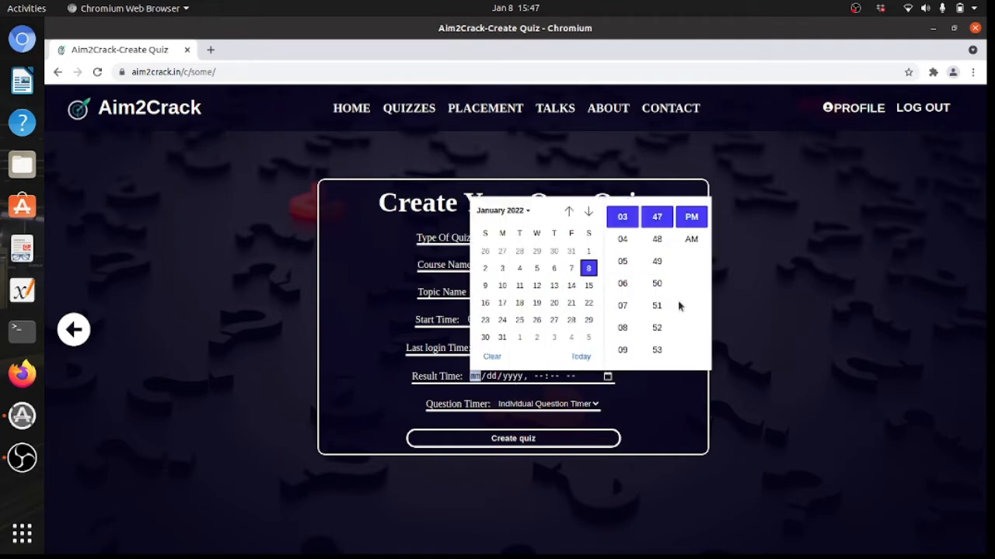
click(622, 240)
scroll(655, 267, down, 5)
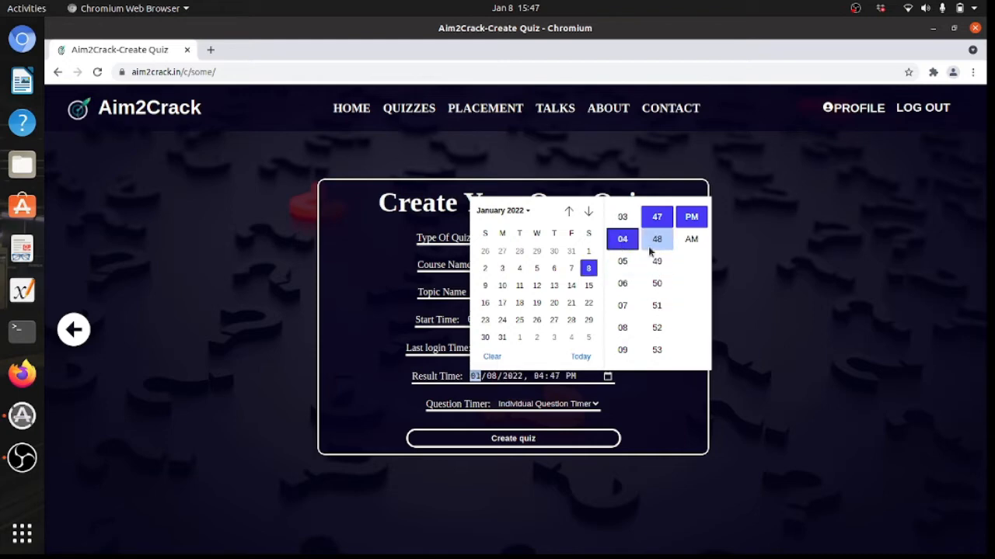
scroll(656, 268, up, 4)
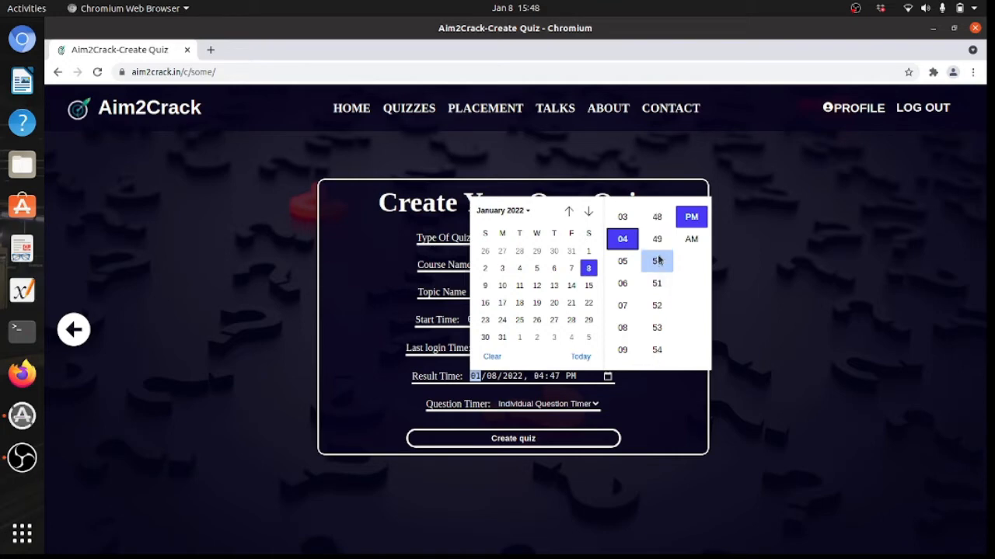
click(657, 261)
click(743, 277)
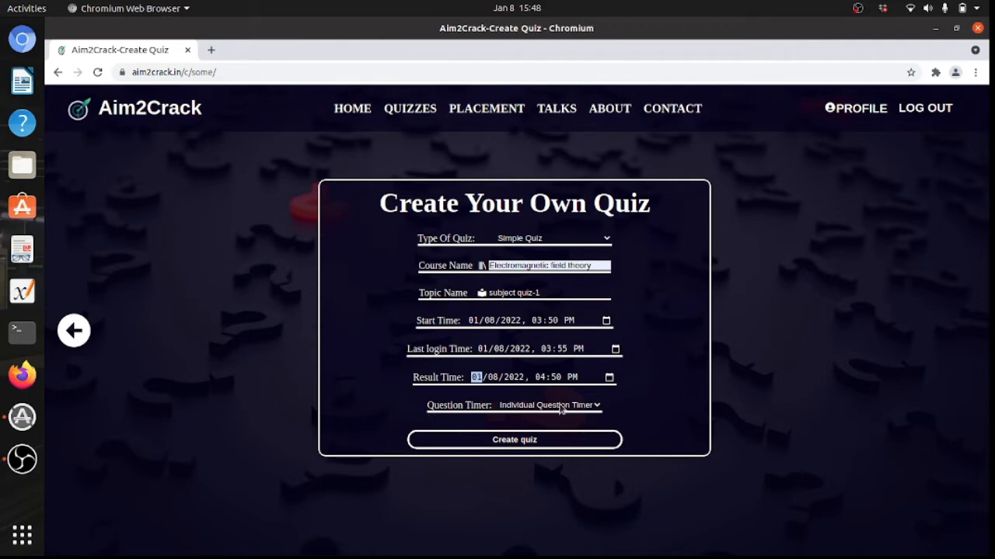
Check the question timer choices, keep Individual Question Timer, and create the quiz.
click(561, 406)
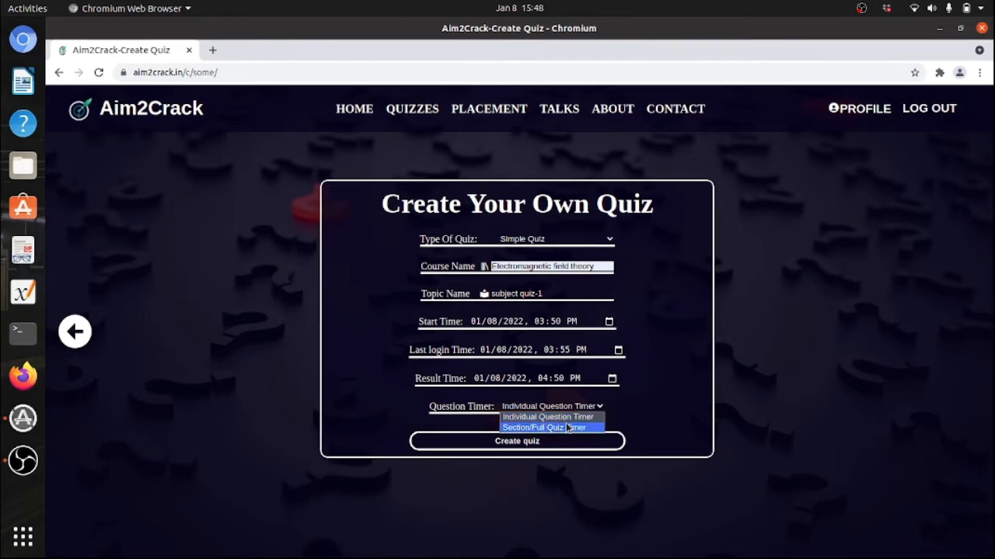
click(632, 412)
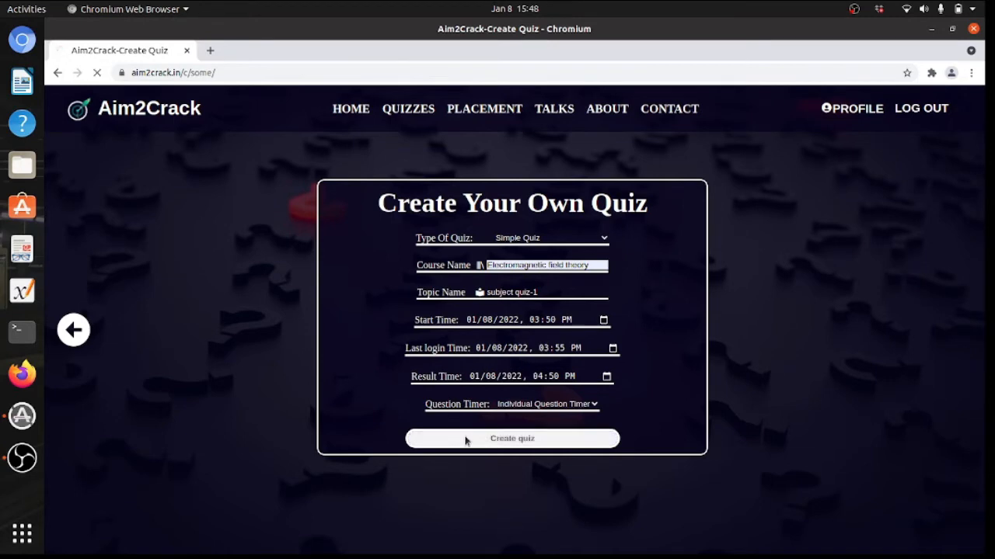
click(466, 439)
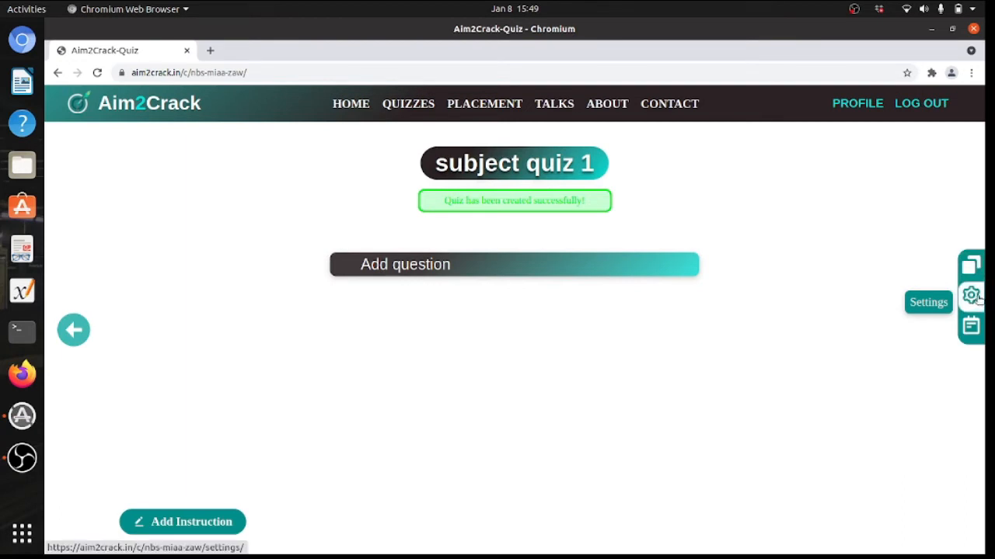
Review the new quiz's settings page and its result page, returning to the quiz.
click(978, 297)
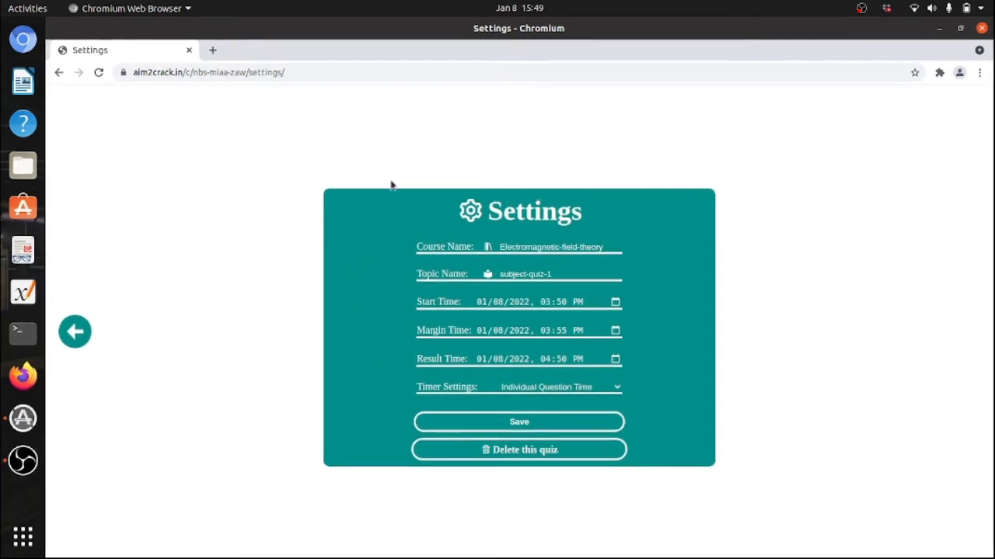
click(78, 332)
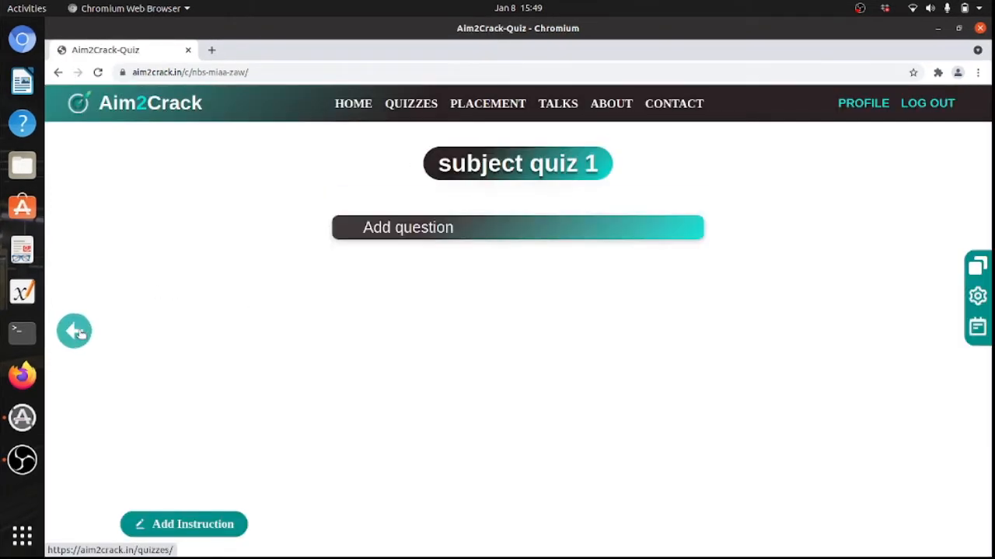
click(978, 327)
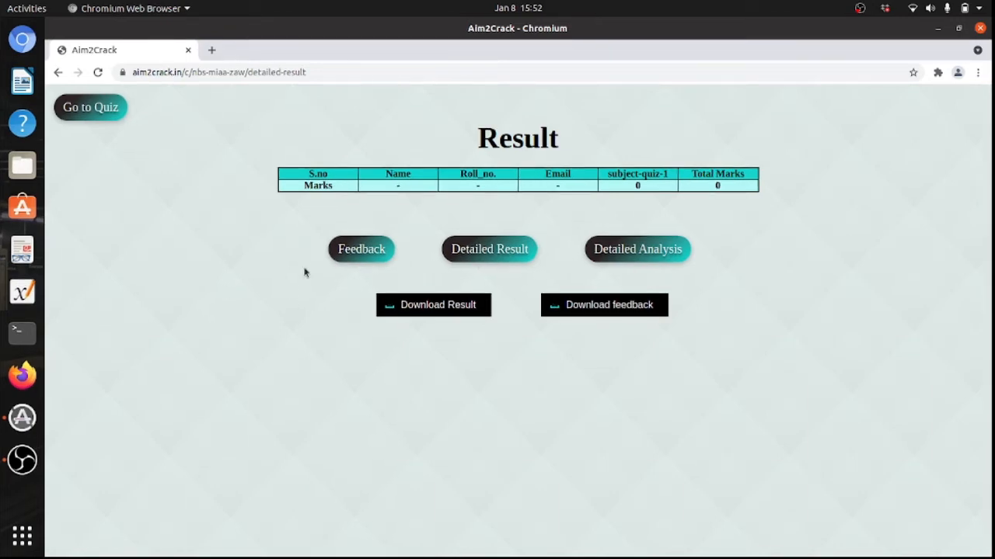
click(78, 105)
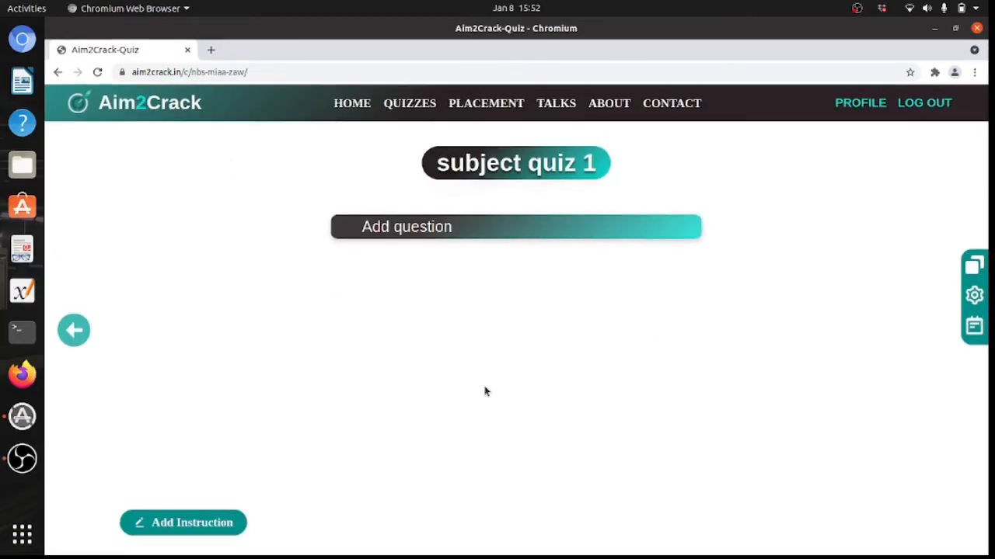
Open a new question form for the quiz and look through its question type and difficulty level choices, keeping Objective Type Question and Easy.
click(436, 230)
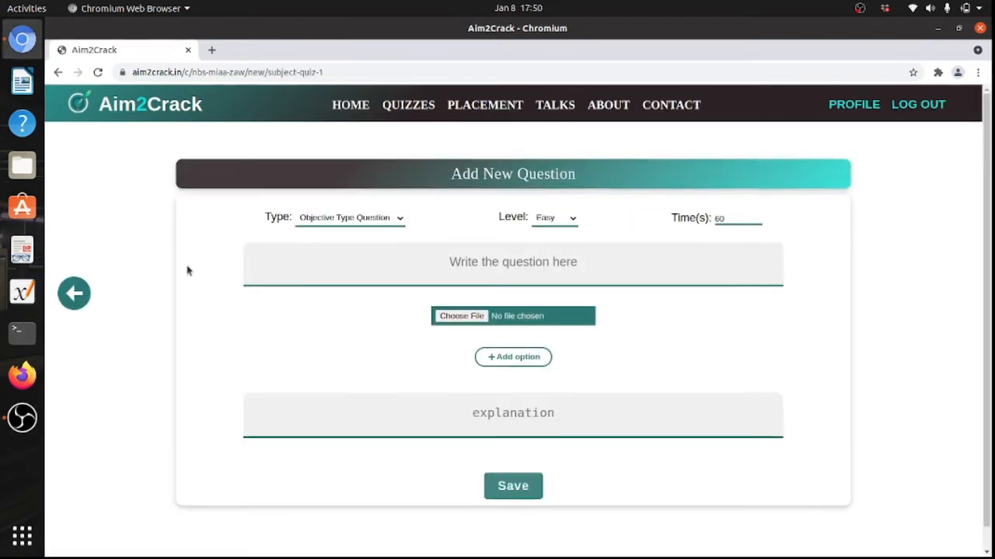
click(379, 220)
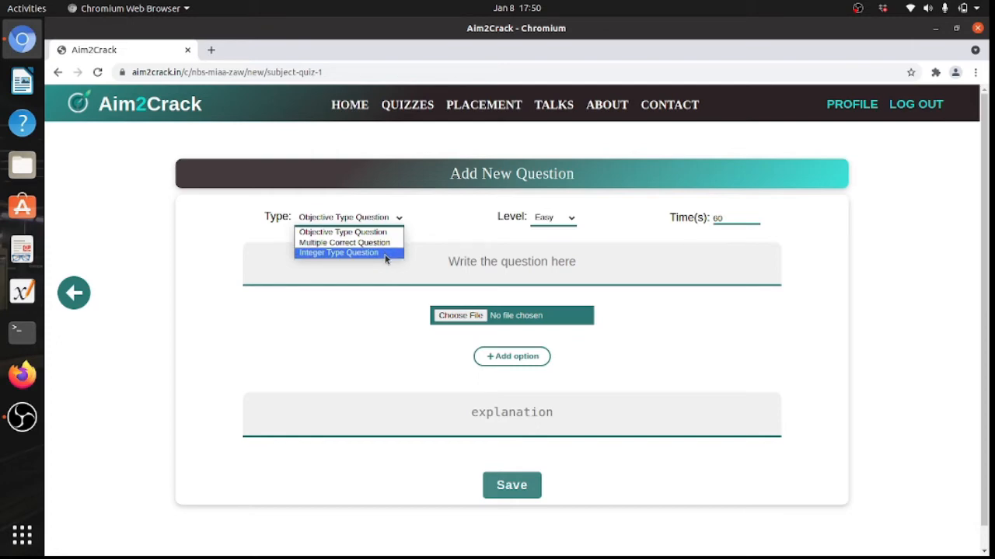
click(441, 227)
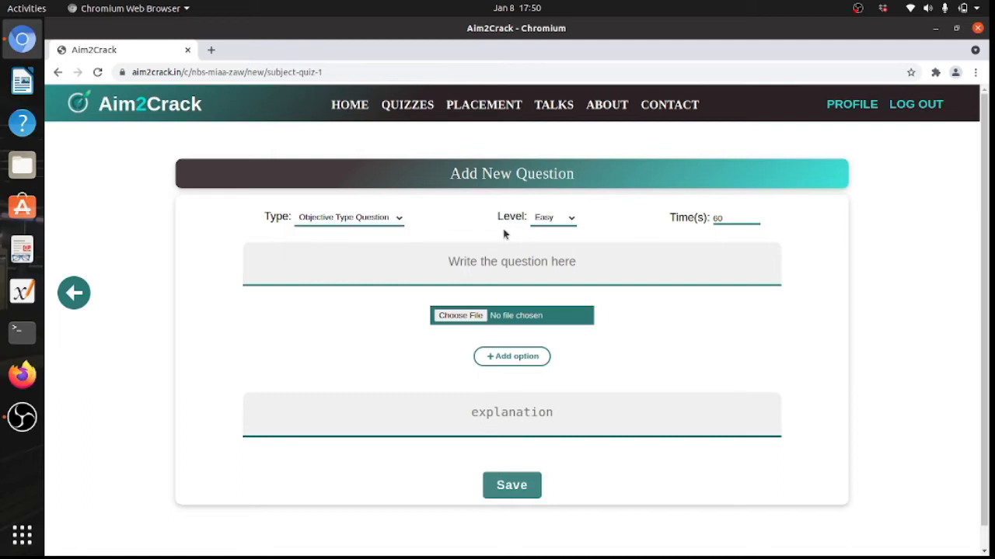
click(573, 220)
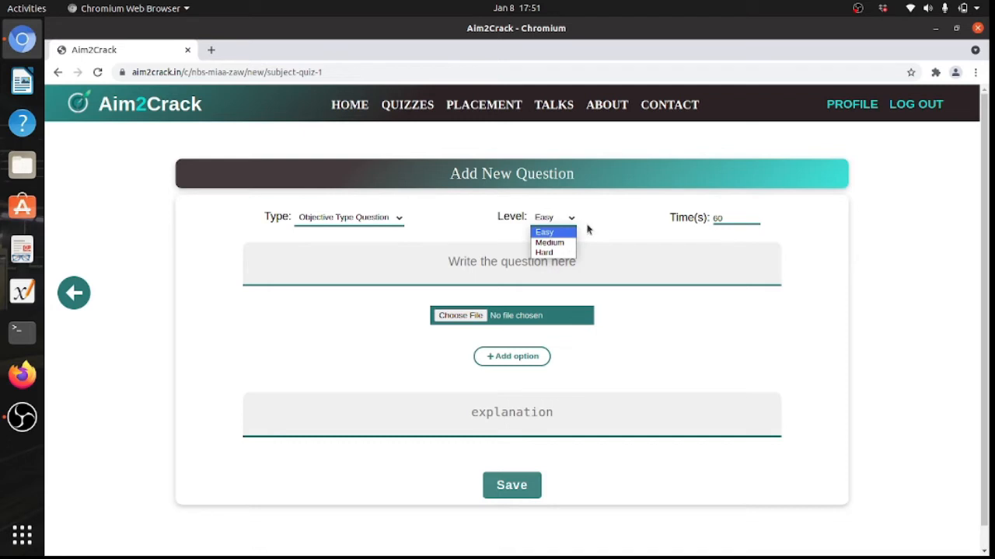
click(610, 226)
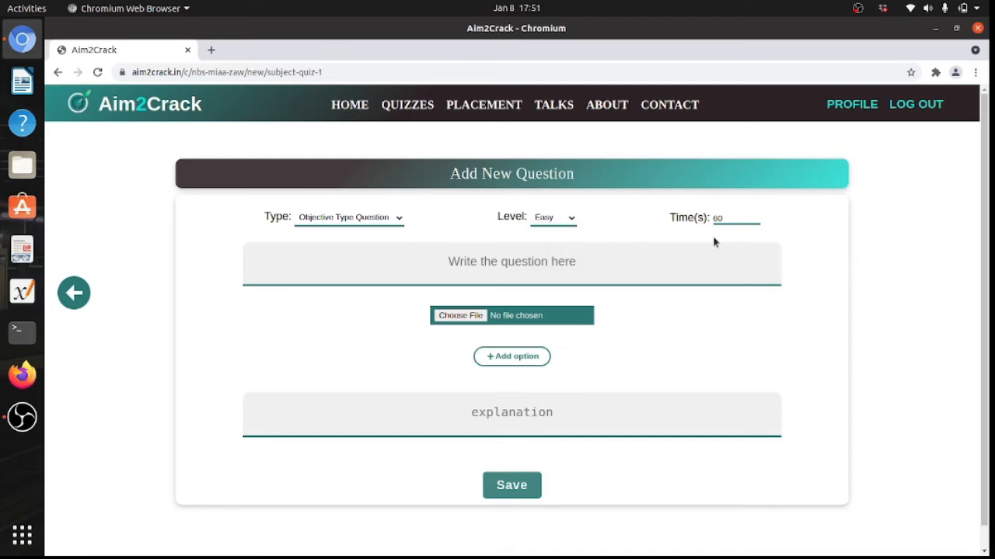
Enter the question "When will the corona end?" and add "Year 2022" as its first answer option.
click(505, 273)
text(When will  the corona end?)
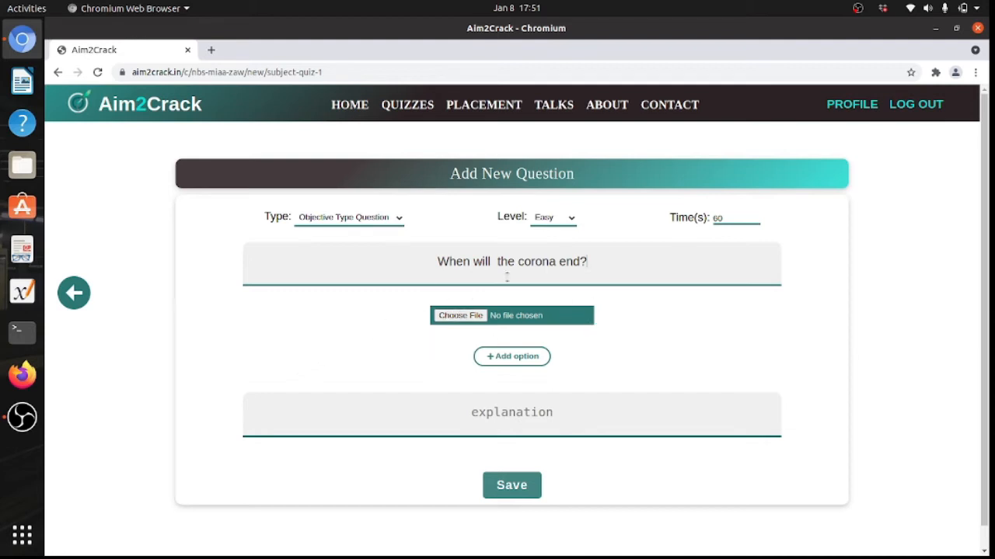
click(503, 359)
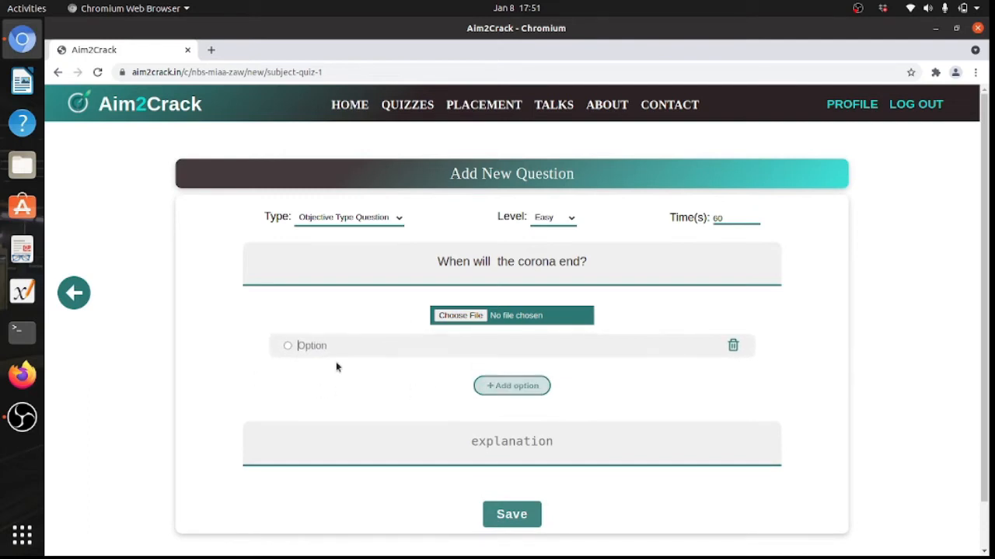
click(314, 346)
text(Year 202)
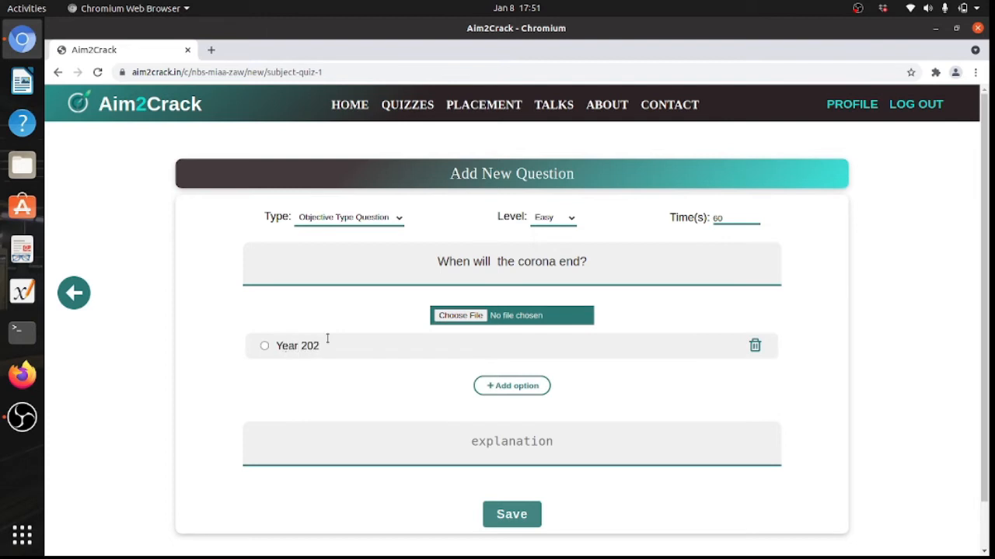
text(22)
click(749, 346)
click(493, 356)
click(317, 345)
text(Year 2022)
Add two more answer options, "Year 2023" and "God only knows".
click(498, 387)
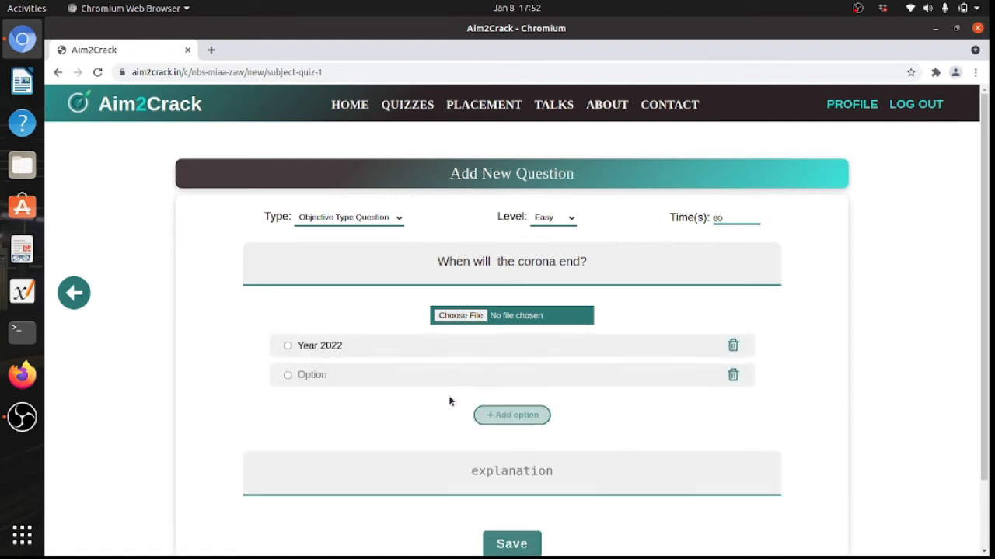
click(426, 372)
text(Year 2023)
click(499, 415)
click(338, 404)
text(God only knows)
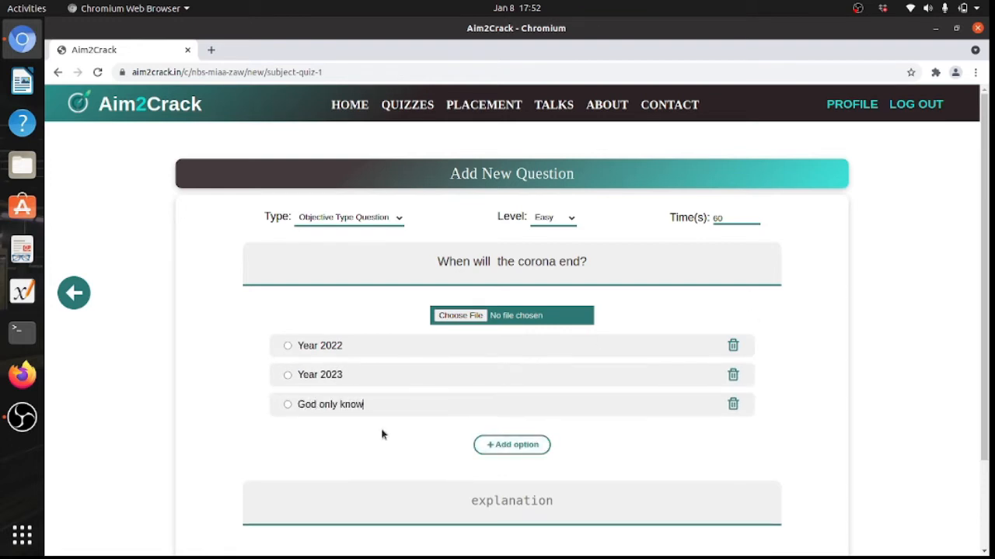
Mark "God only knows" as correct, enter the explanation "God has plans for everyone!" and save the question.
scroll(429, 425, down, 2)
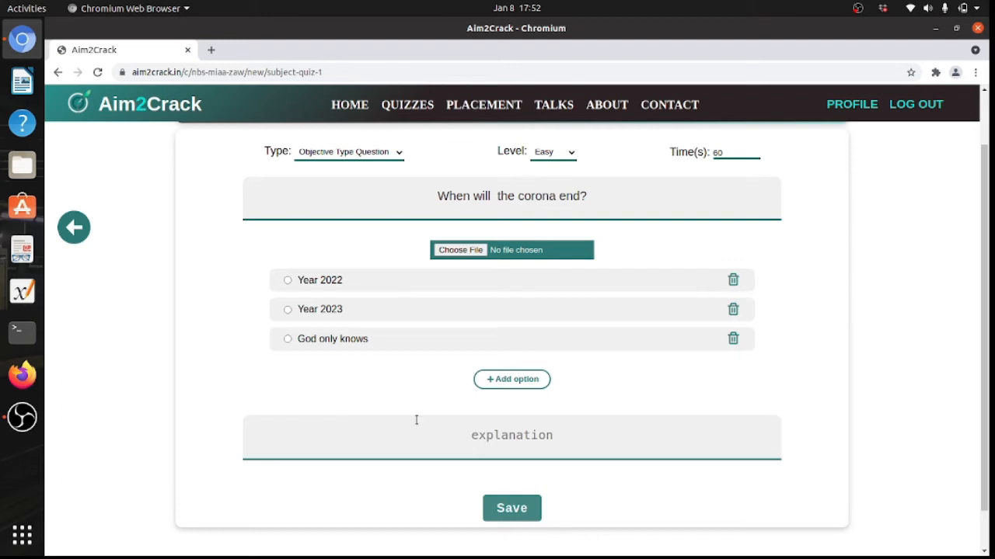
click(265, 338)
click(524, 439)
text(God)
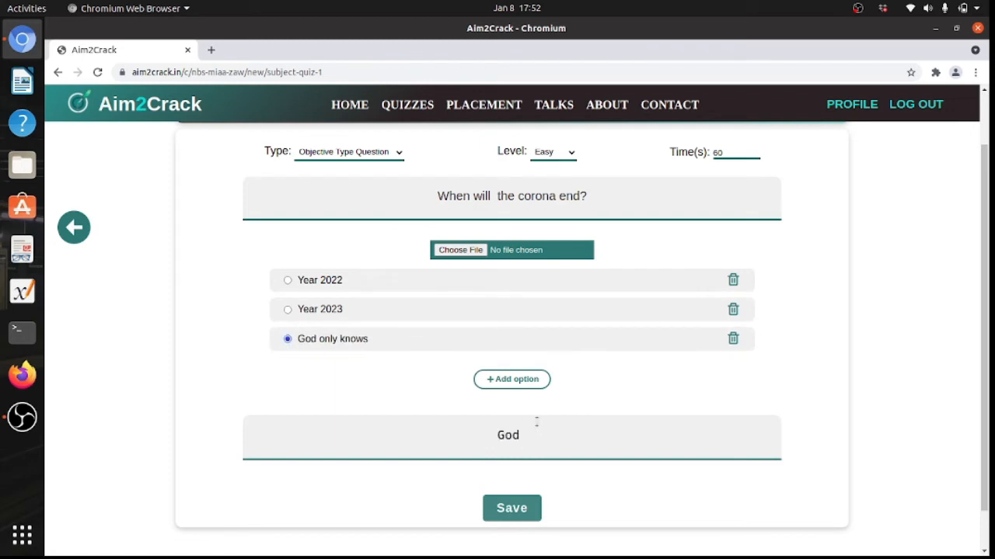
text( has plans for everyone!)
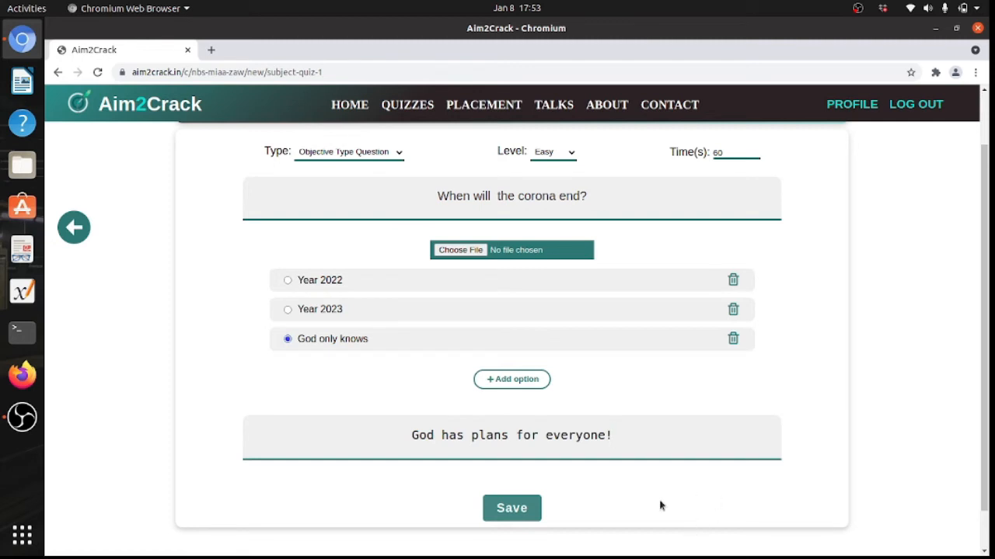
click(516, 511)
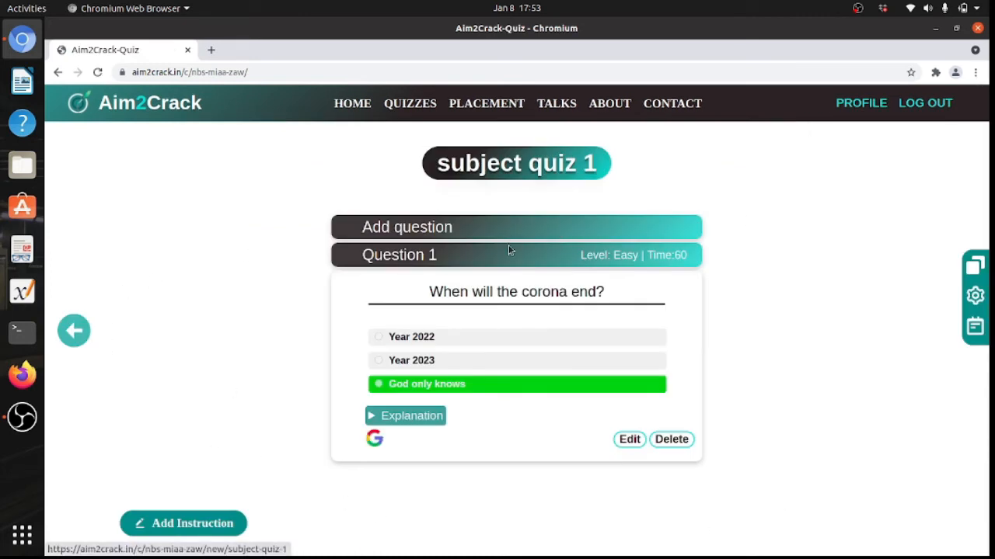
Review the saved question's explanation, its edit form and its Google search, returning to the quiz.
click(418, 418)
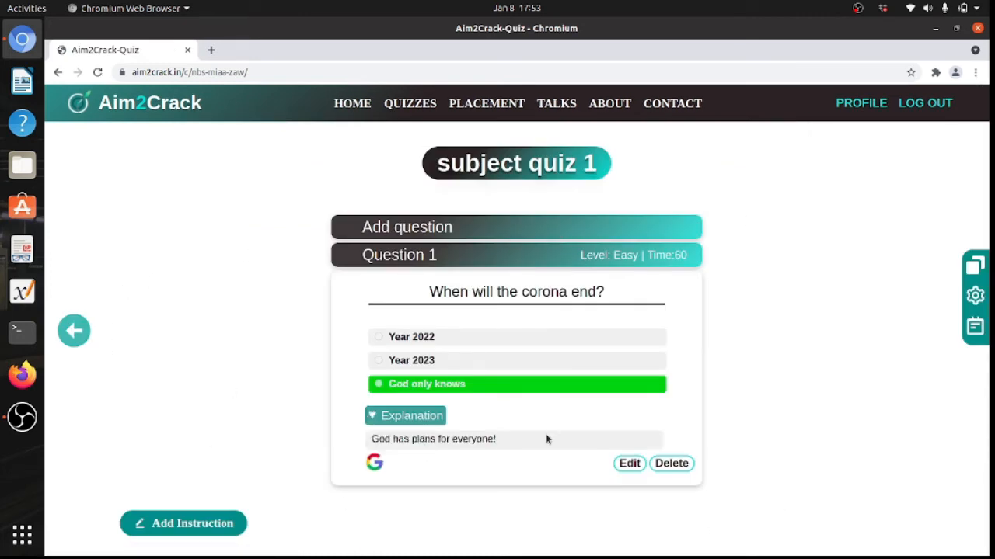
click(628, 464)
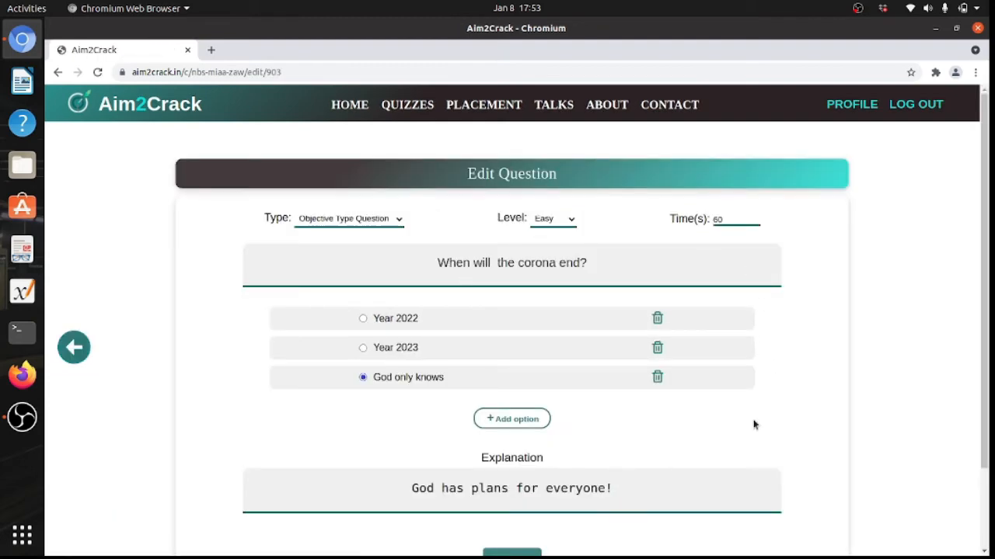
scroll(548, 459, down, 3)
scroll(548, 462, up, 3)
click(85, 350)
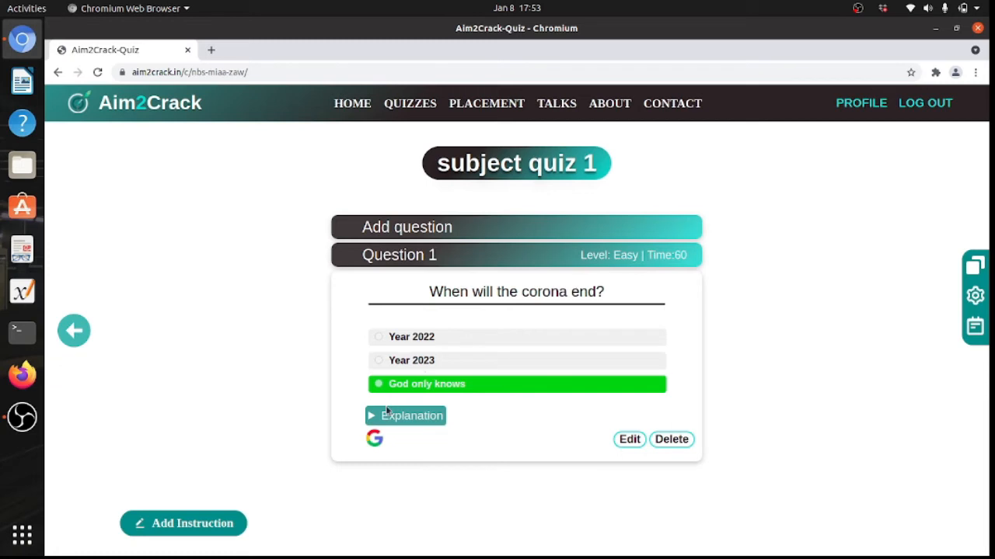
click(374, 440)
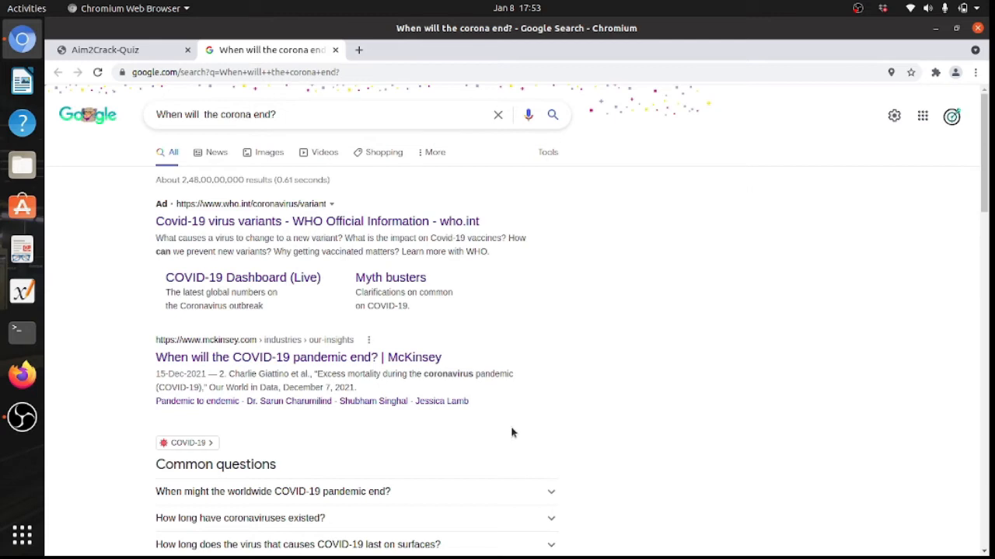
click(141, 51)
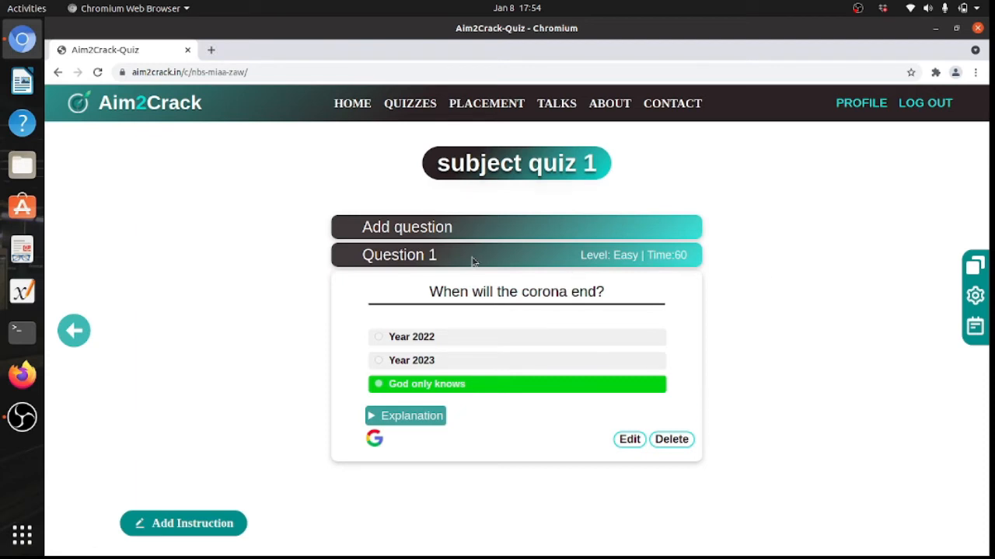
Start a new Multiple Correct Question with the text "What are your goals in the upcoming year".
click(441, 227)
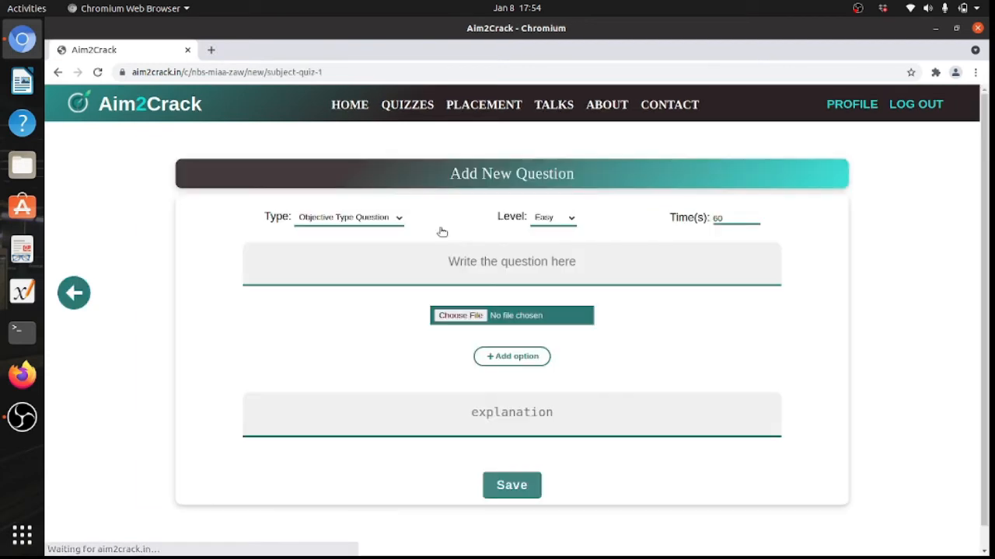
click(390, 220)
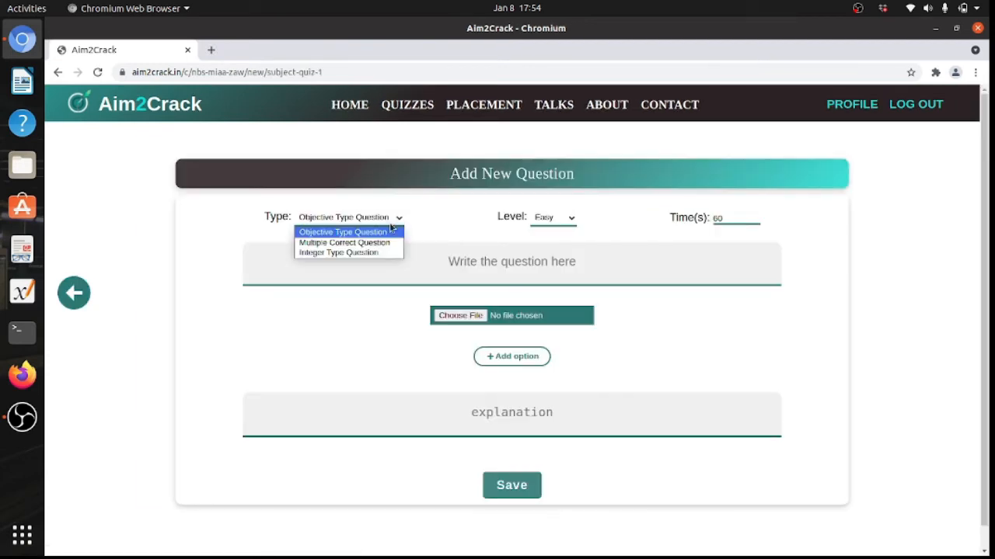
click(390, 239)
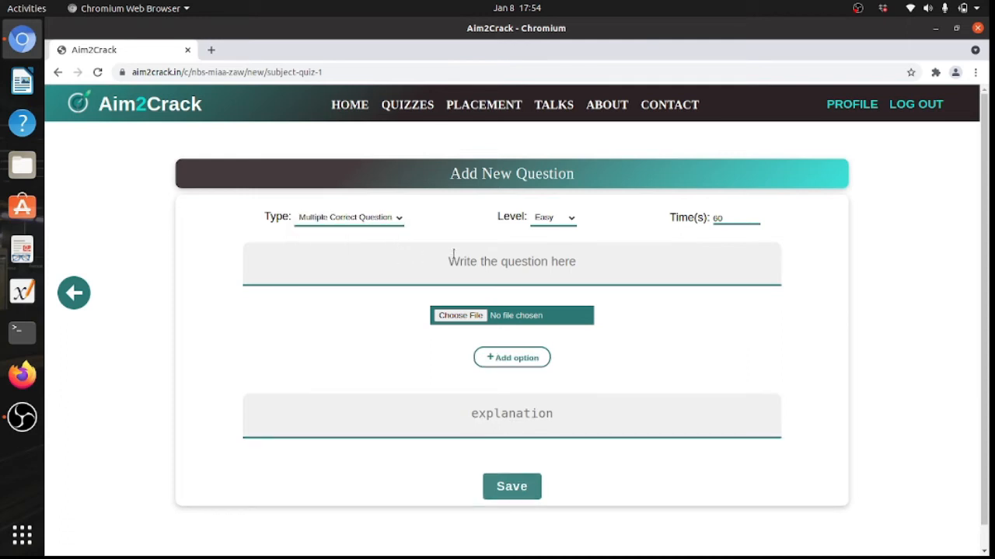
text(When will be the offline classes start)
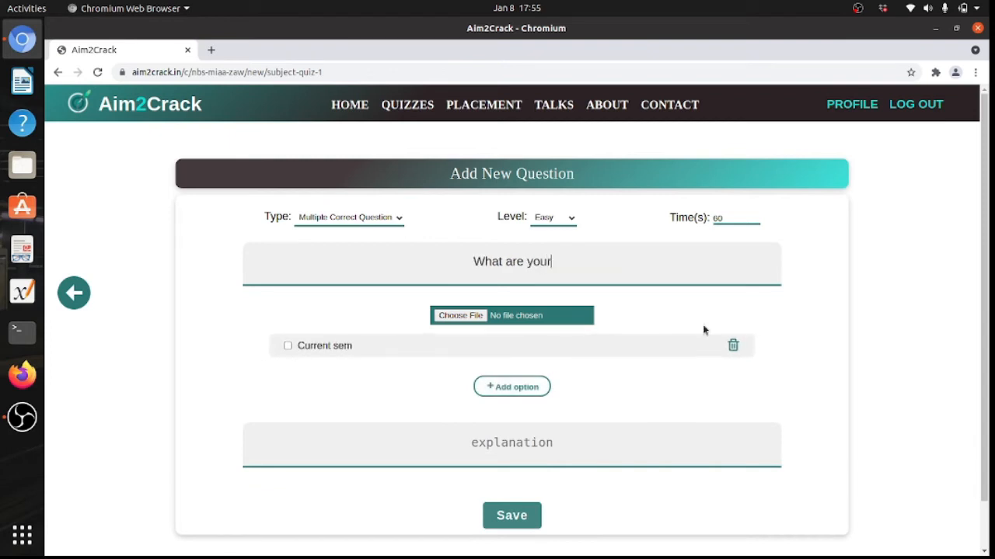
text(goals in the upcoming year)
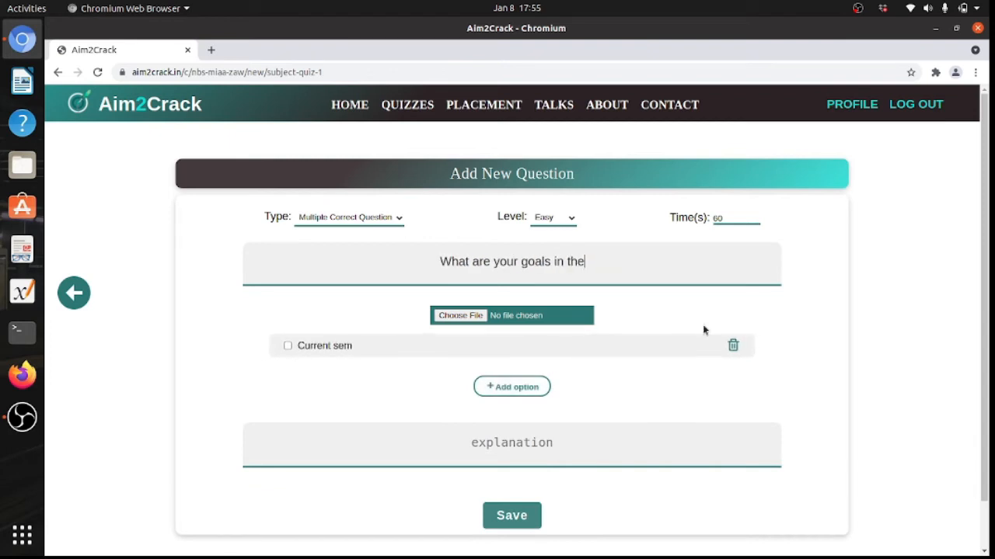
Set the first option to "To increase CGPA" and add a second option, "To increase my coding skills".
click(340, 347)
key(ctrl+a)
text(to increase)
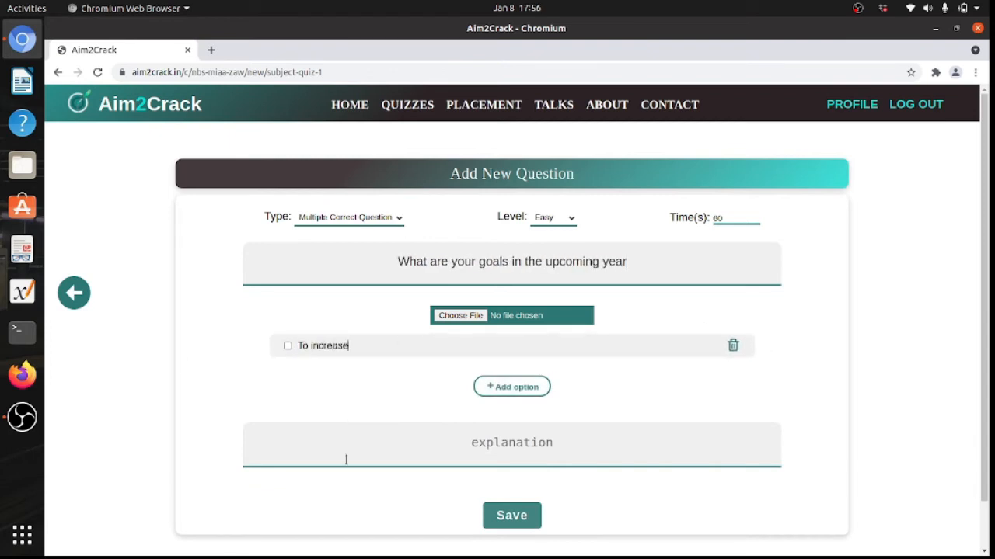
text( CGPA)
click(511, 386)
text(To increase my coding skills)
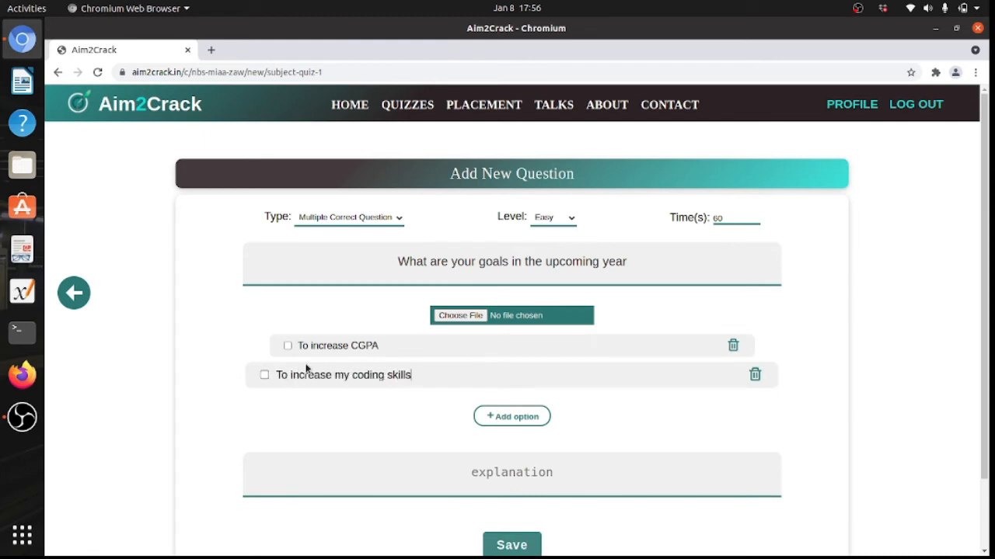
Add the answer options "To reduce my weight" and "To learn dancing" to the goals question.
key(Return)
text(To visit the insit)
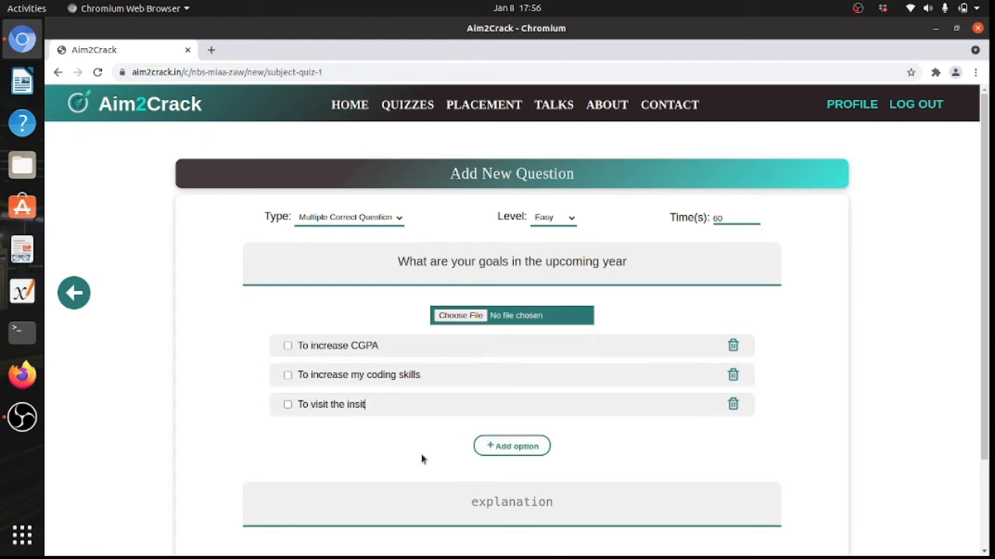
key(BackSpace)
key(BackSpace)
key(BackSpace)
key(BackSpace)
key(BackSpace)
key(BackSpace)
key(BackSpace)
text(incr)
key(BackSpace)
key(BackSpace)
key(BackSpace)
key(BackSpace)
text(reduce my weit)
key(BackSpace)
text(ght)
key(Return)
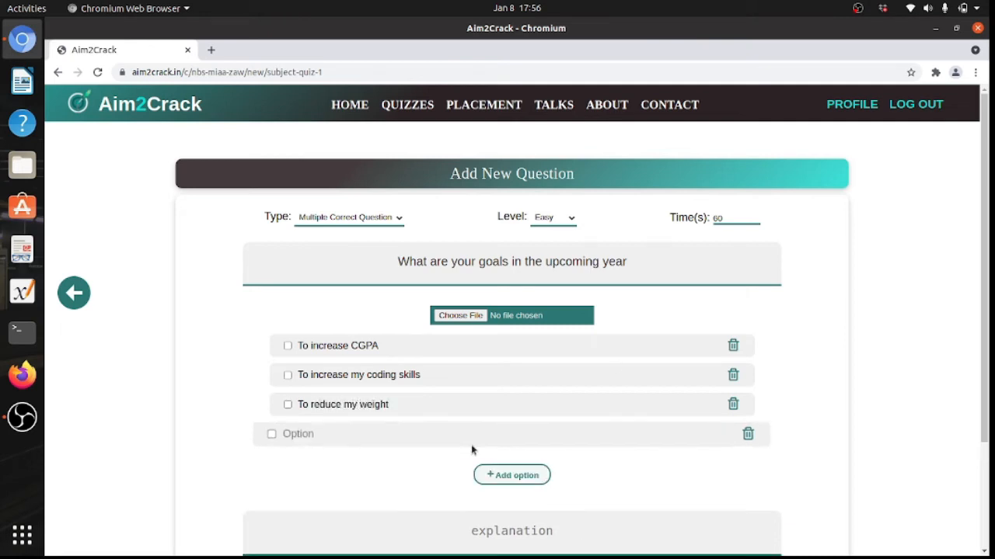
text(To learn dancing)
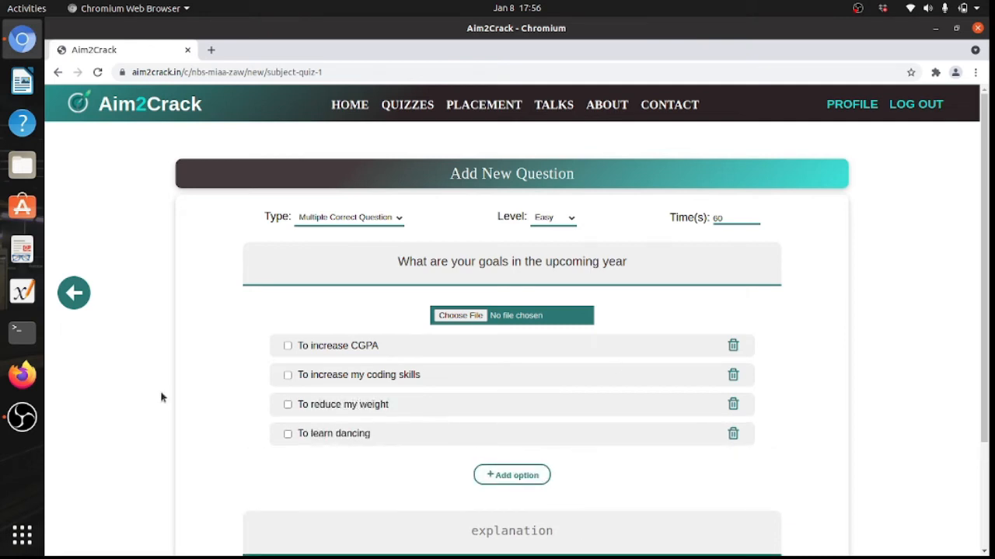
Mark the CGPA, coding skills and weight options as correct, enter the explanation "will be updated" and save the question.
click(265, 347)
click(265, 375)
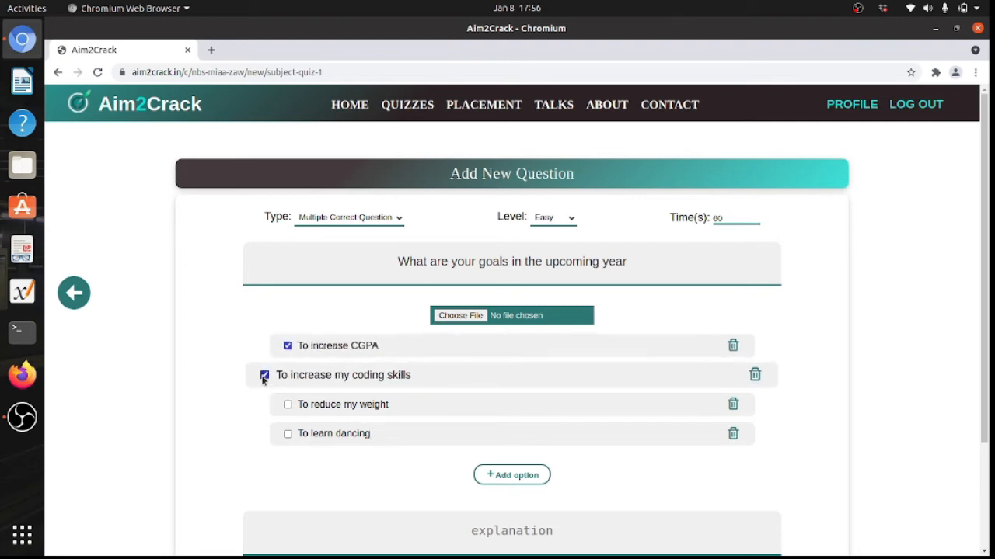
click(264, 405)
scroll(379, 473, down, 2)
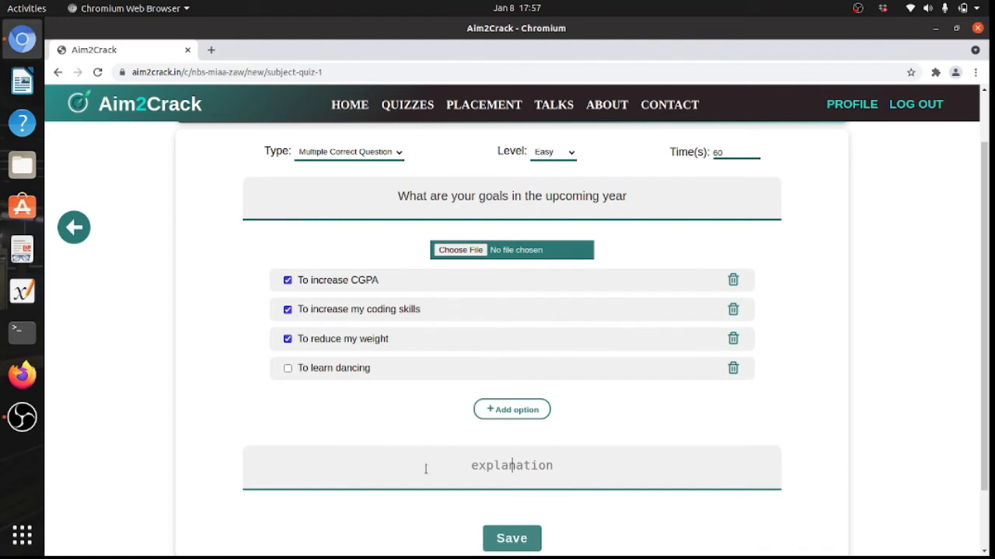
text(will be u)
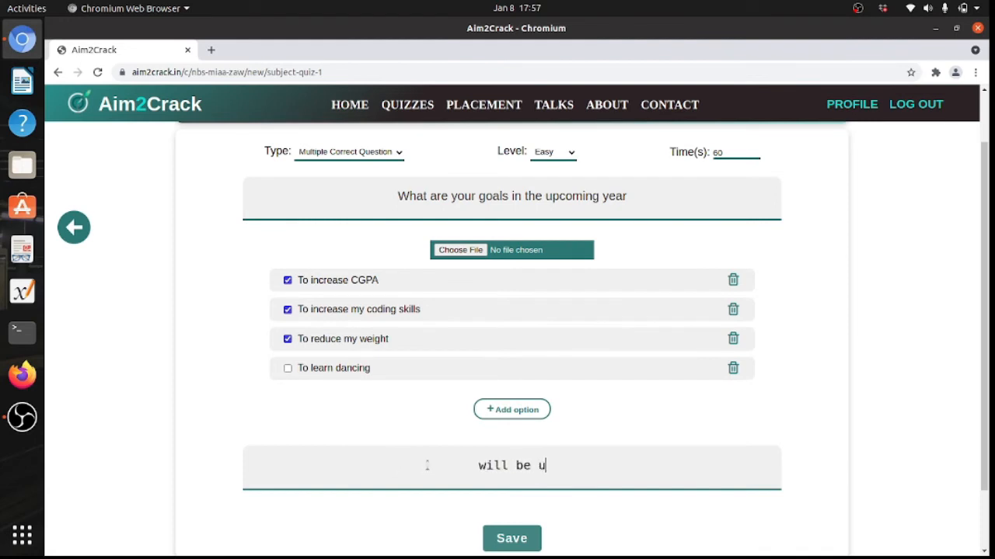
text(pdated)
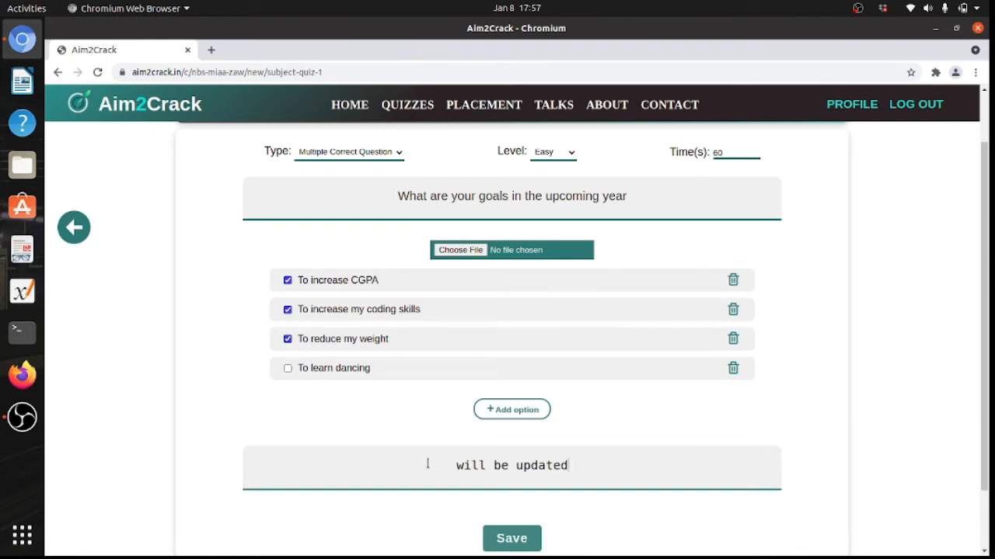
click(511, 538)
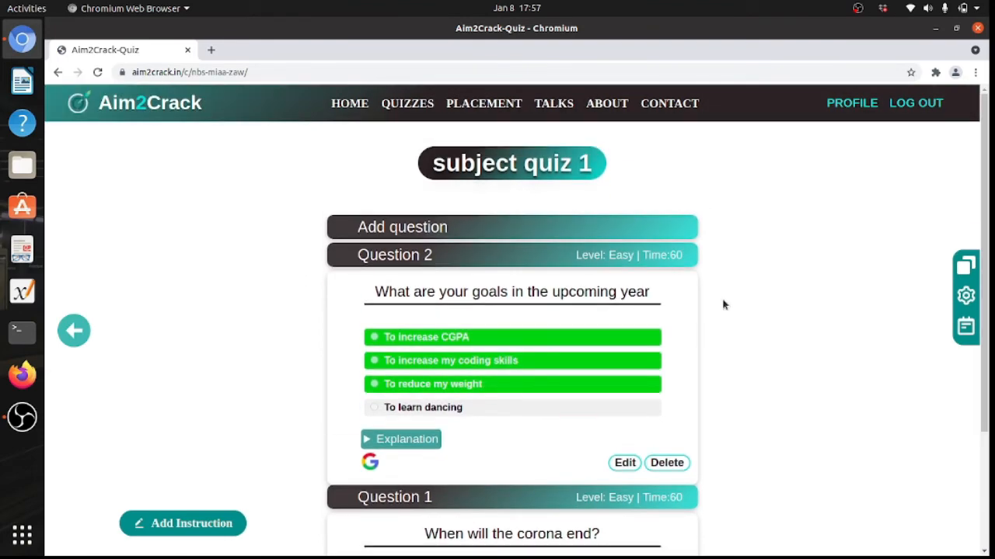
Copy the quiz's share link and dismiss the confirmation.
click(966, 268)
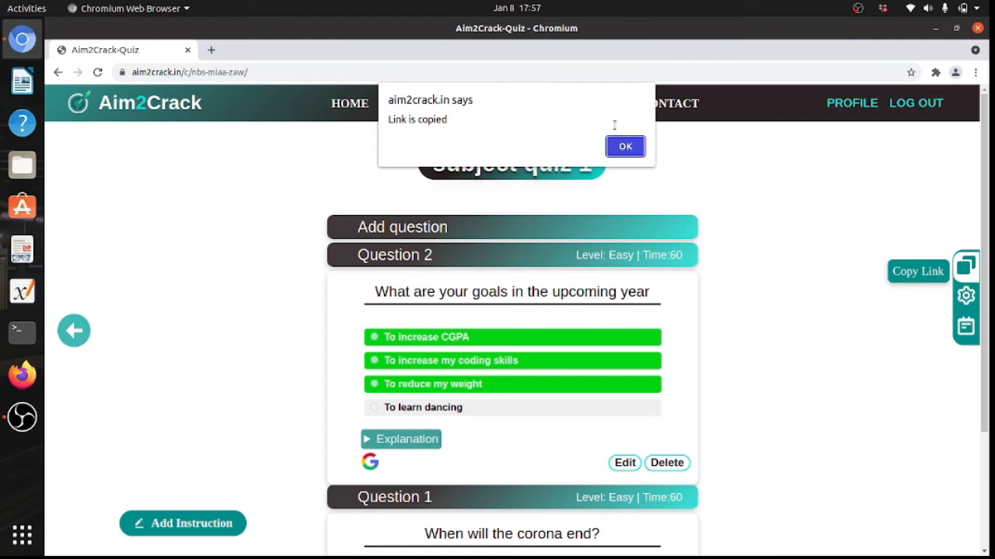
click(626, 148)
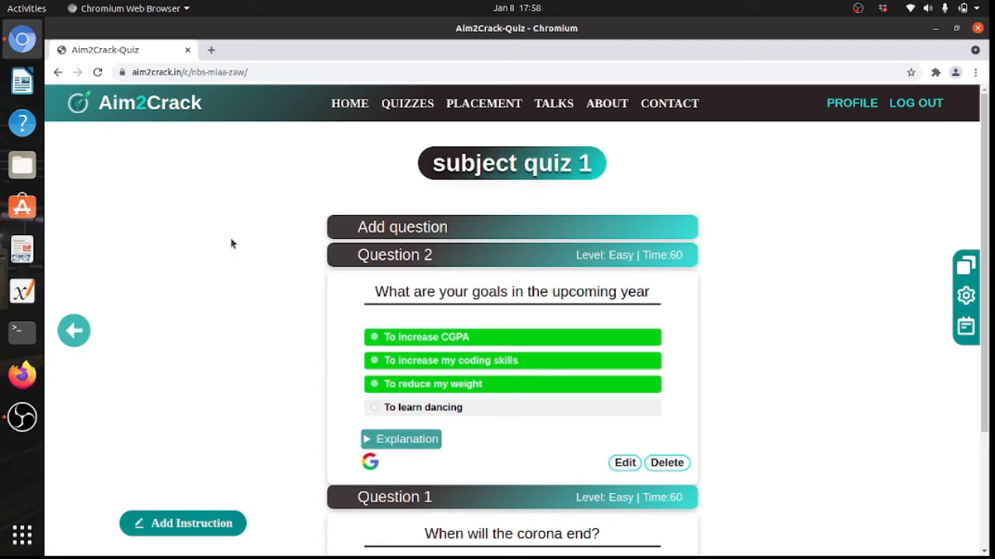
Look through the list of existing quizzes and examine the detailed results of Compensatory-Quiz.
click(395, 110)
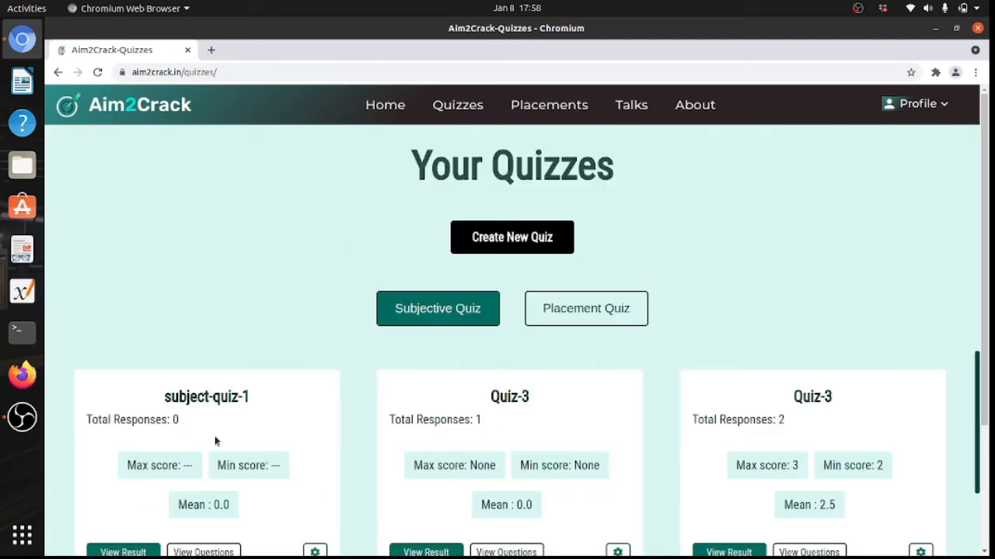
scroll(246, 393, down, 3)
scroll(217, 412, up, 3)
click(477, 109)
scroll(252, 195, down, 5)
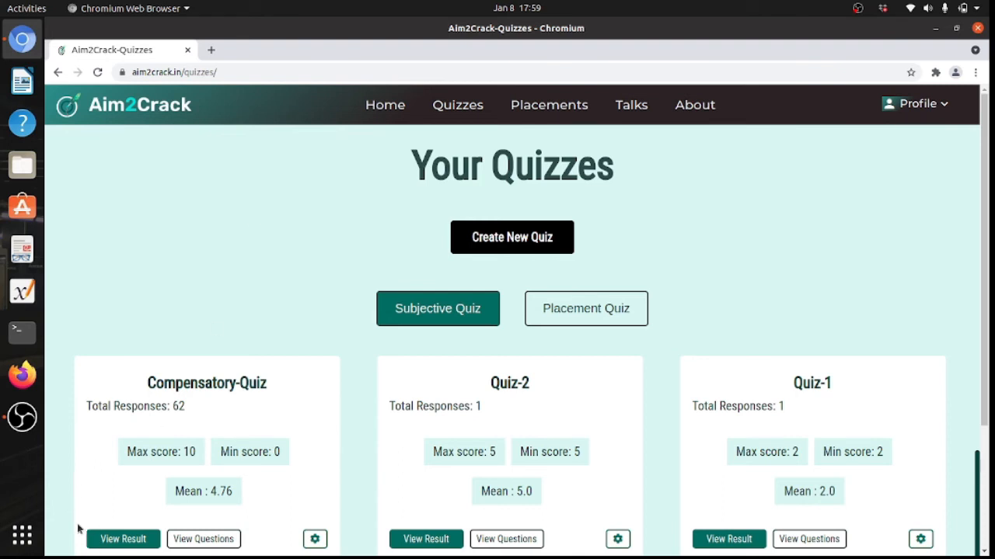
click(119, 542)
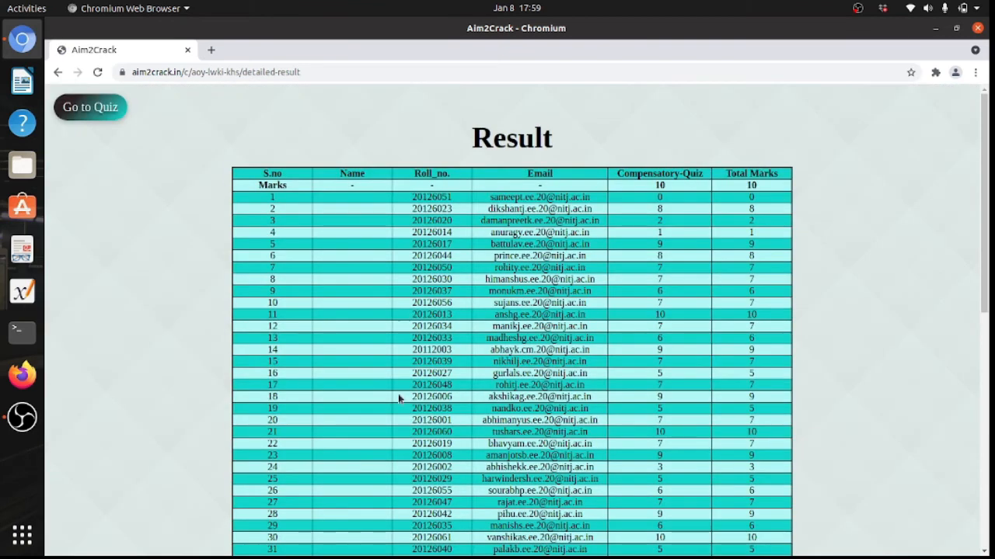
scroll(657, 196, down, 10)
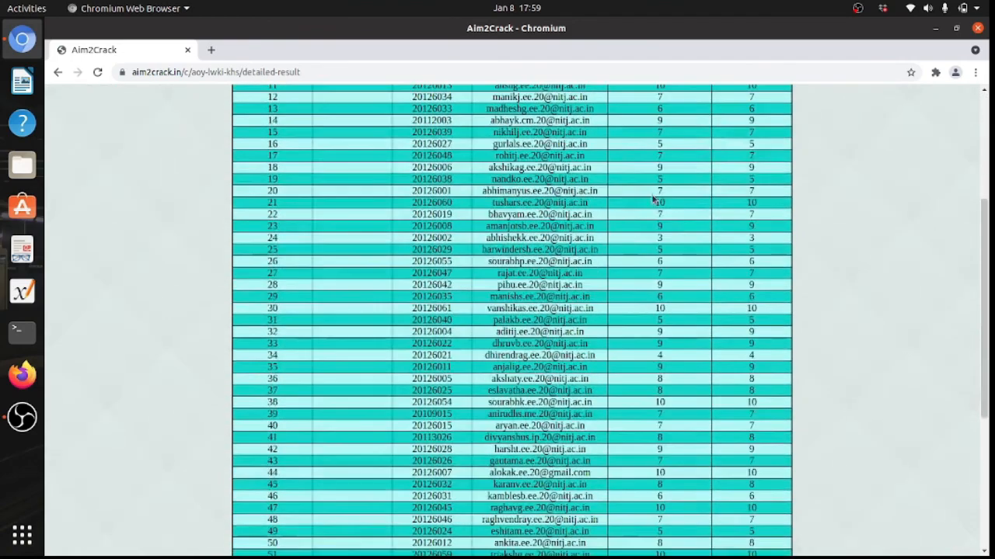
Show the detailed result of Compensatory-Quiz and examine each student's answers against the correct answers and scores.
scroll(651, 202, down, 2)
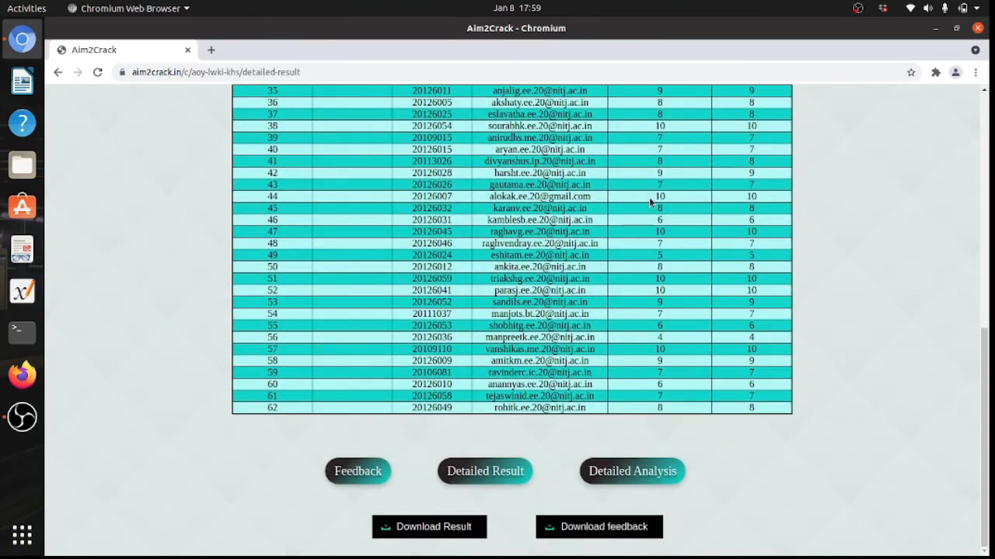
click(475, 473)
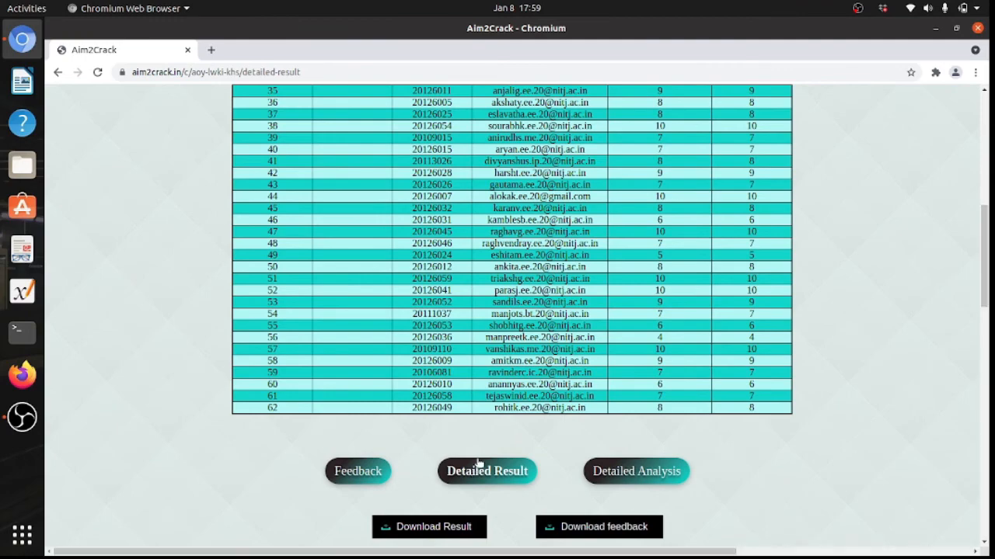
scroll(520, 349, down, 5)
scroll(519, 348, down, 2)
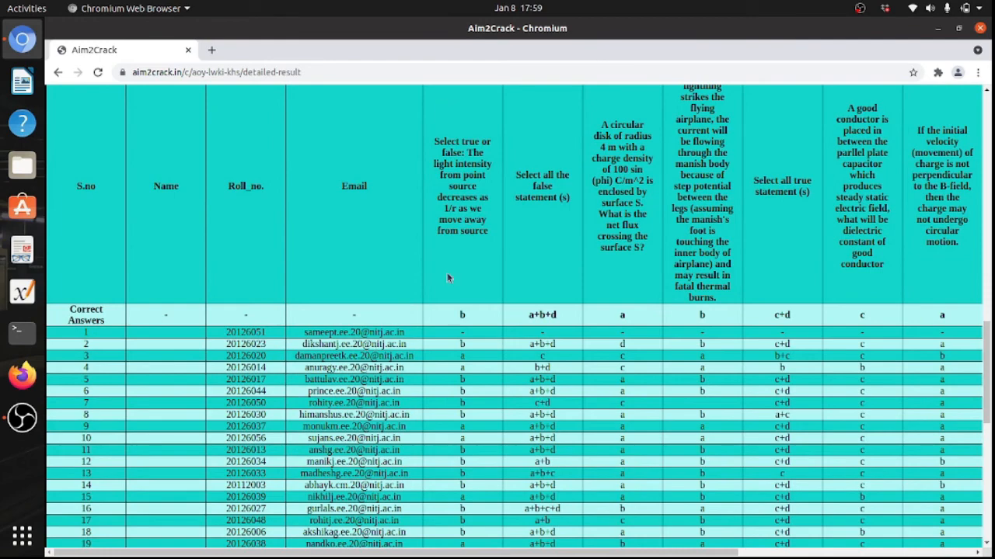
drag(655, 552, 975, 534)
scroll(532, 430, up, 3)
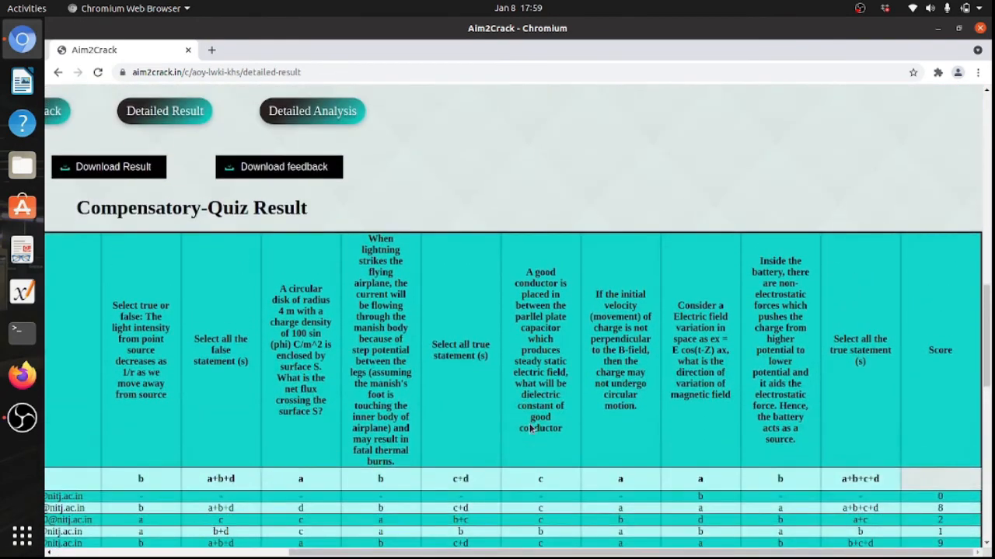
drag(520, 554, 303, 552)
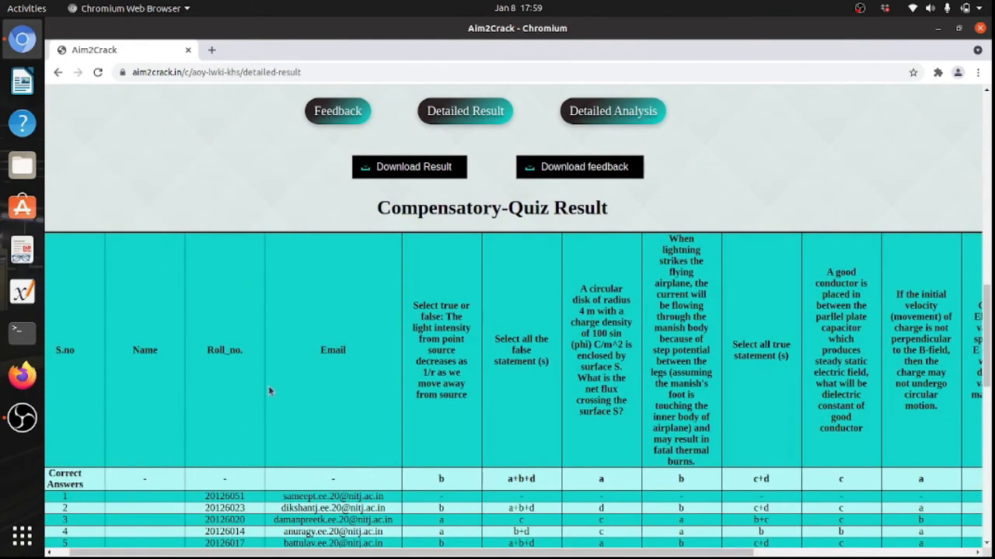
scroll(361, 368, up, 2)
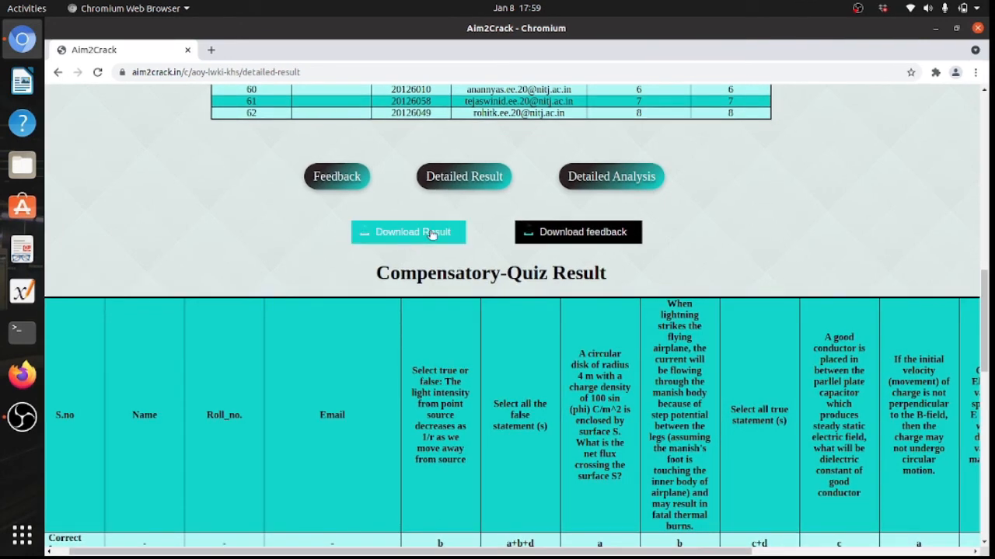
Show the quiz's detailed analysis and examine the marks distribution, per-question attempt and difficulty level charts.
click(636, 176)
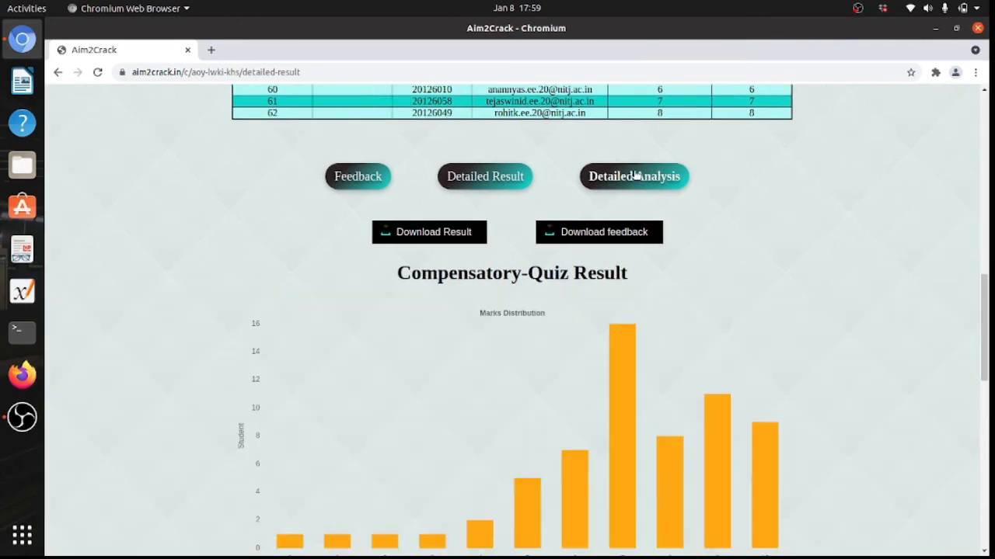
scroll(839, 278, down, 3)
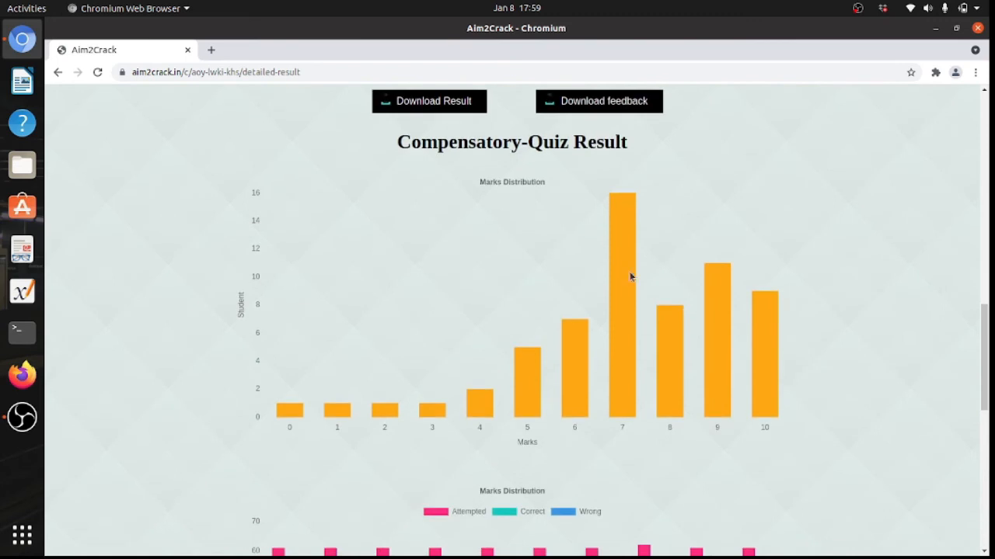
scroll(630, 278, down, 1)
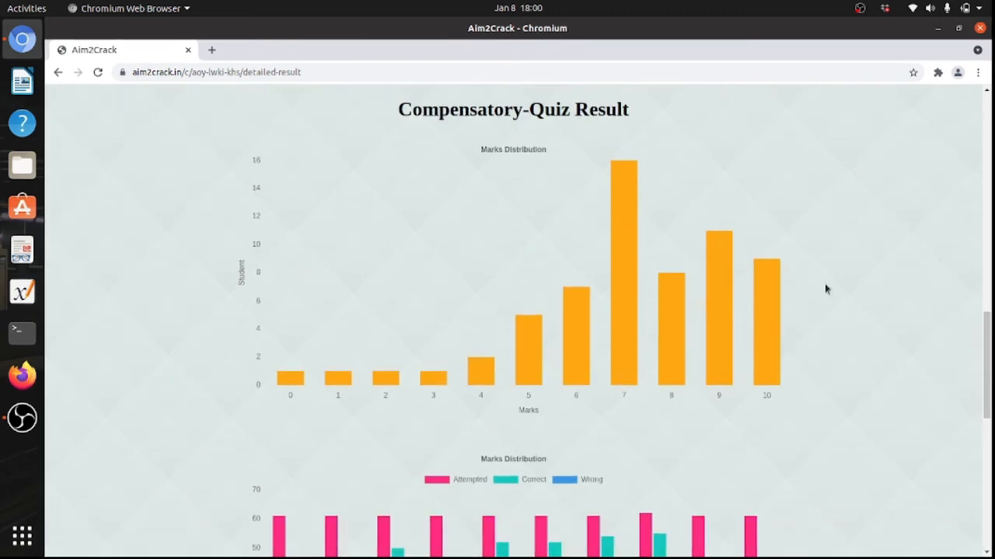
scroll(829, 339, down, 7)
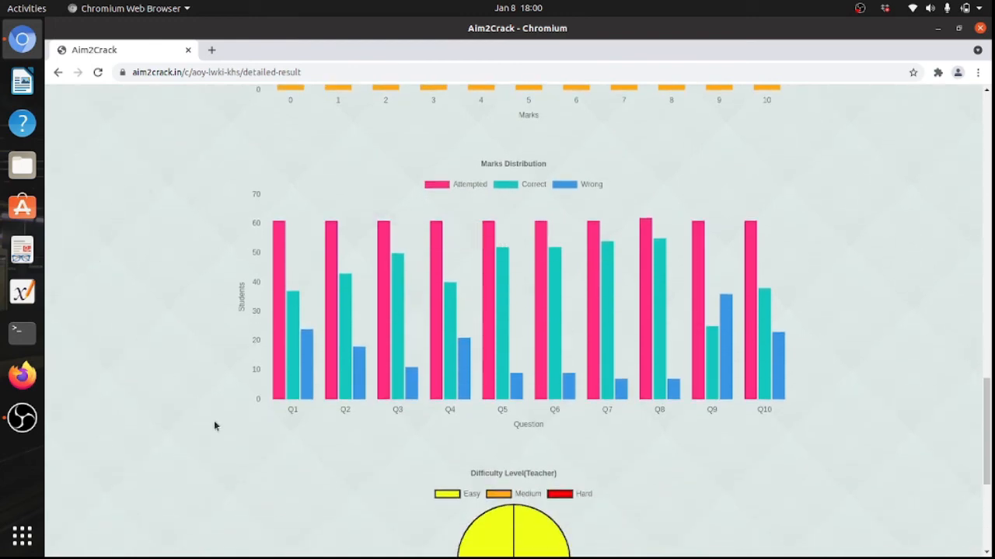
mouse_move(314, 346)
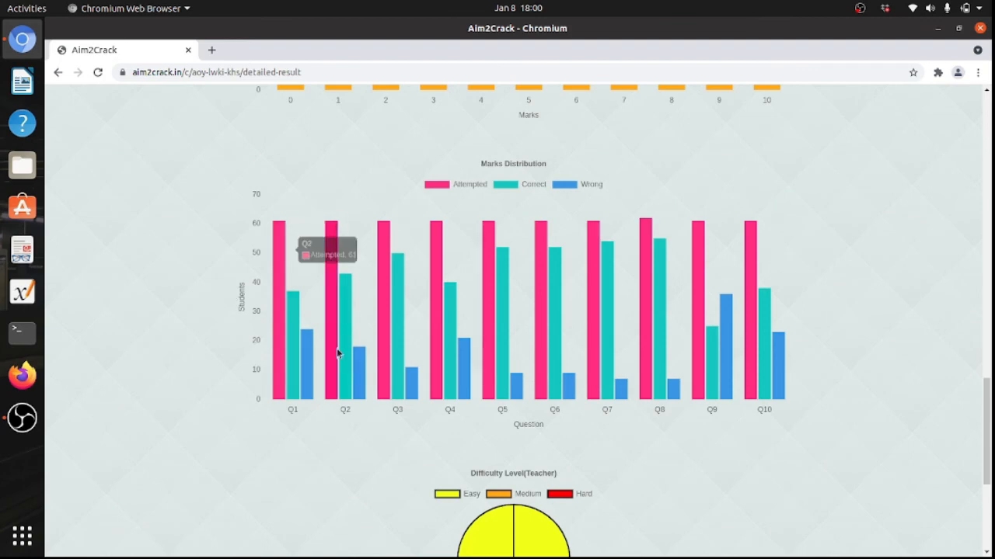
scroll(367, 422, down, 1)
scroll(367, 420, down, 3)
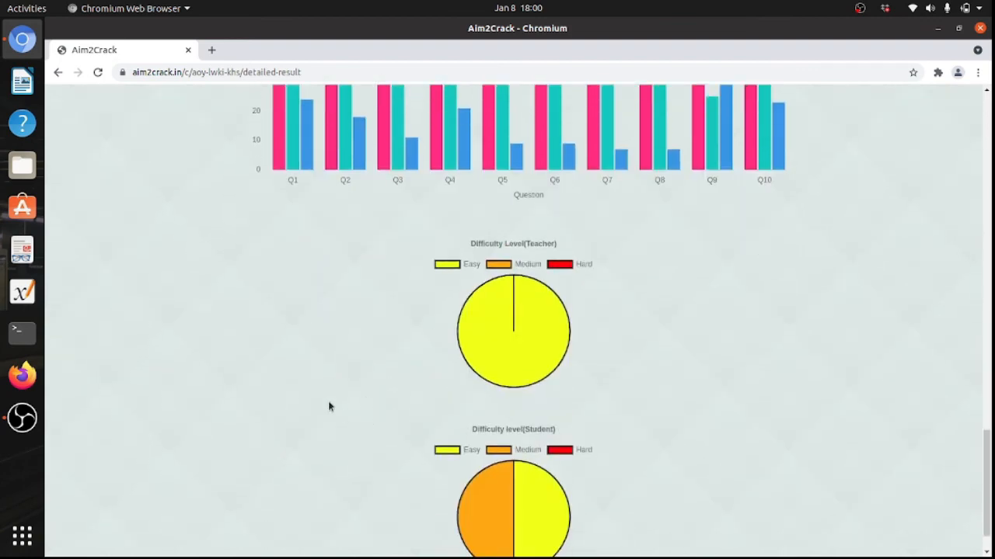